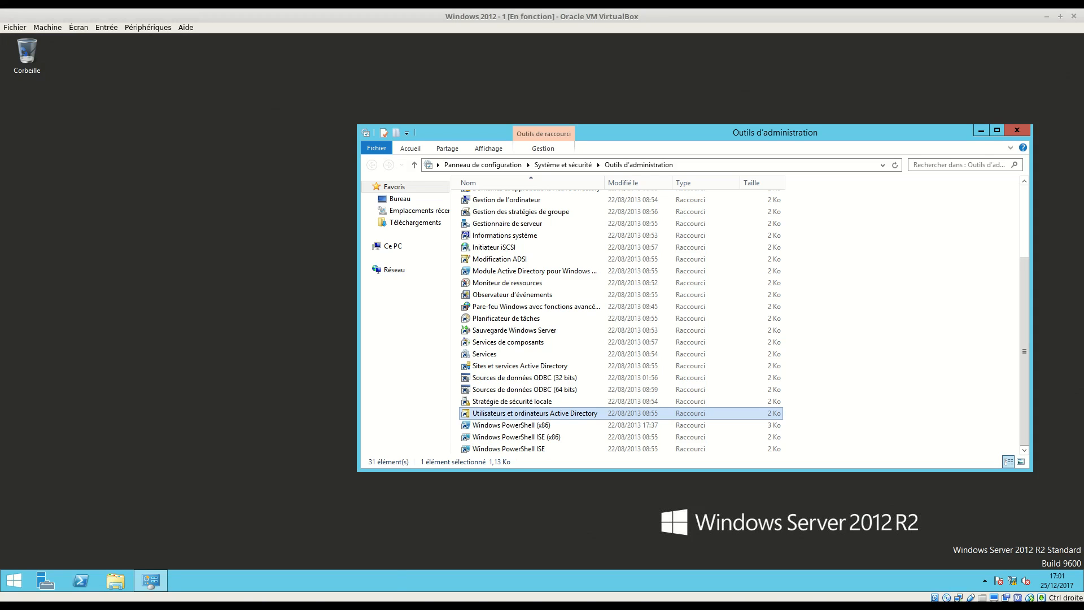
# Step: Open Active Directory Users and Computers through Server Manager and display the Computers container of racine.local
pyautogui.click(1021, 133)
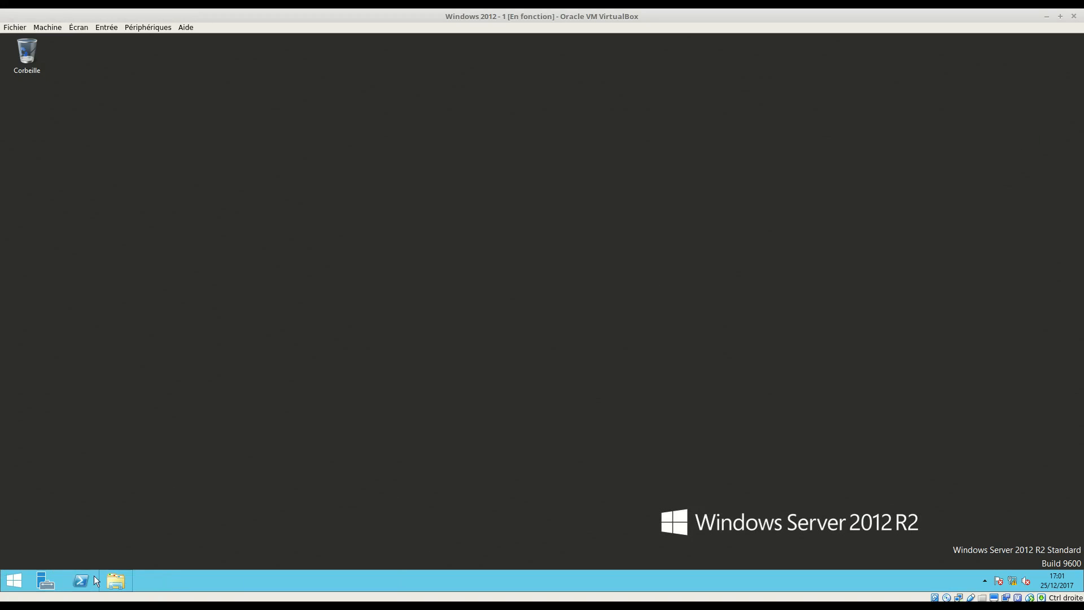
pyautogui.click(54, 579)
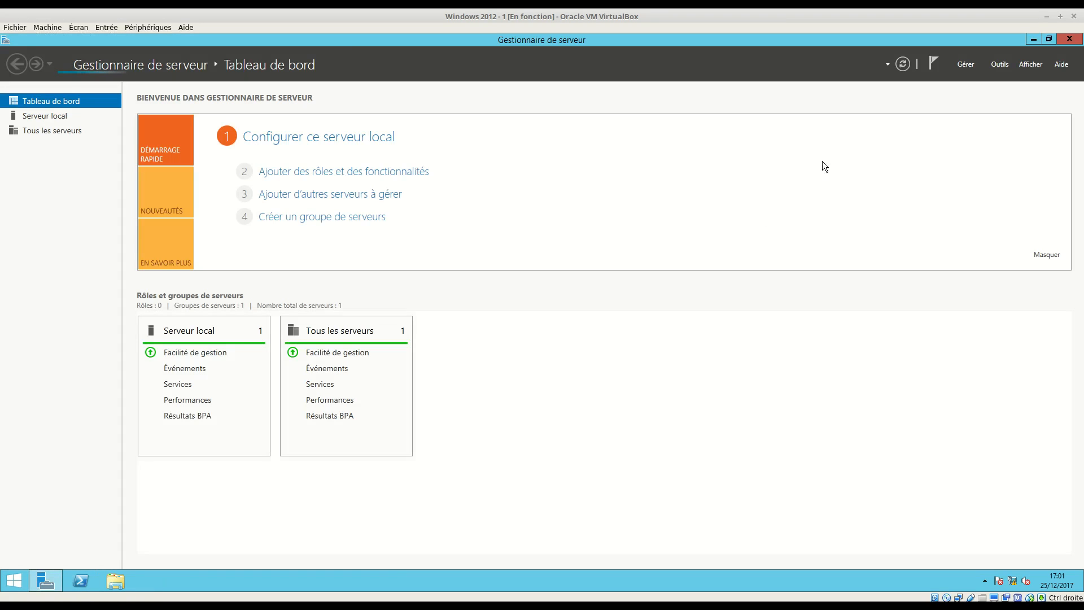
pyautogui.click(997, 63)
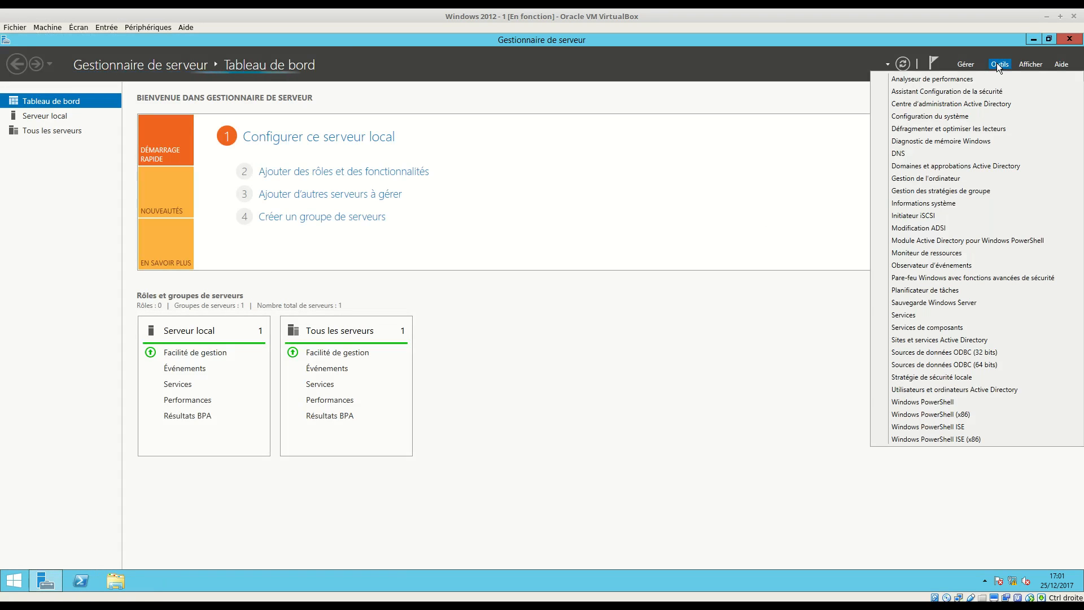
pyautogui.click(927, 388)
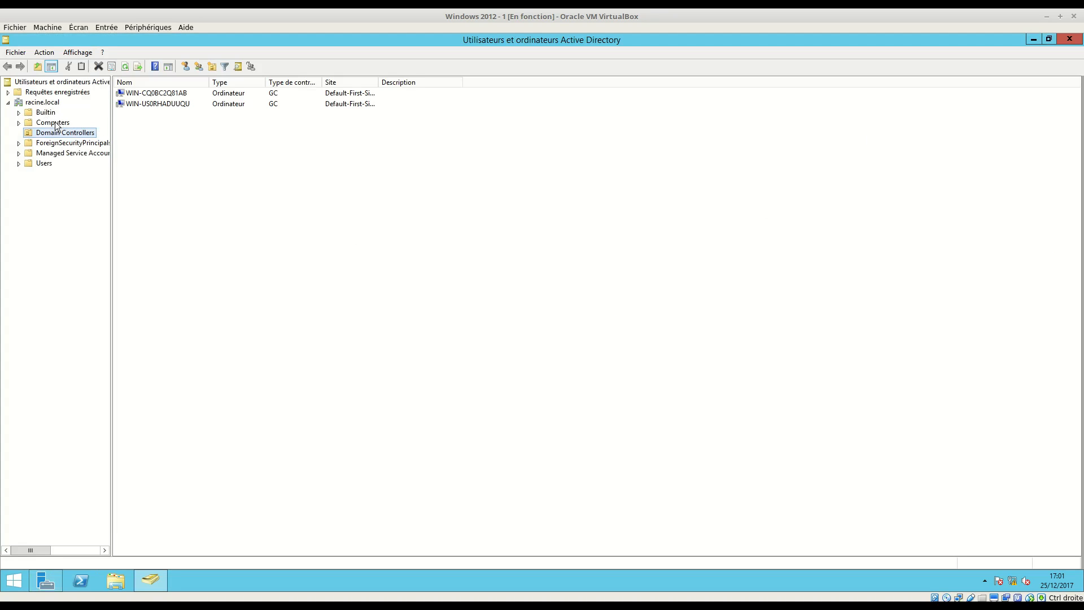
pyautogui.click(57, 125)
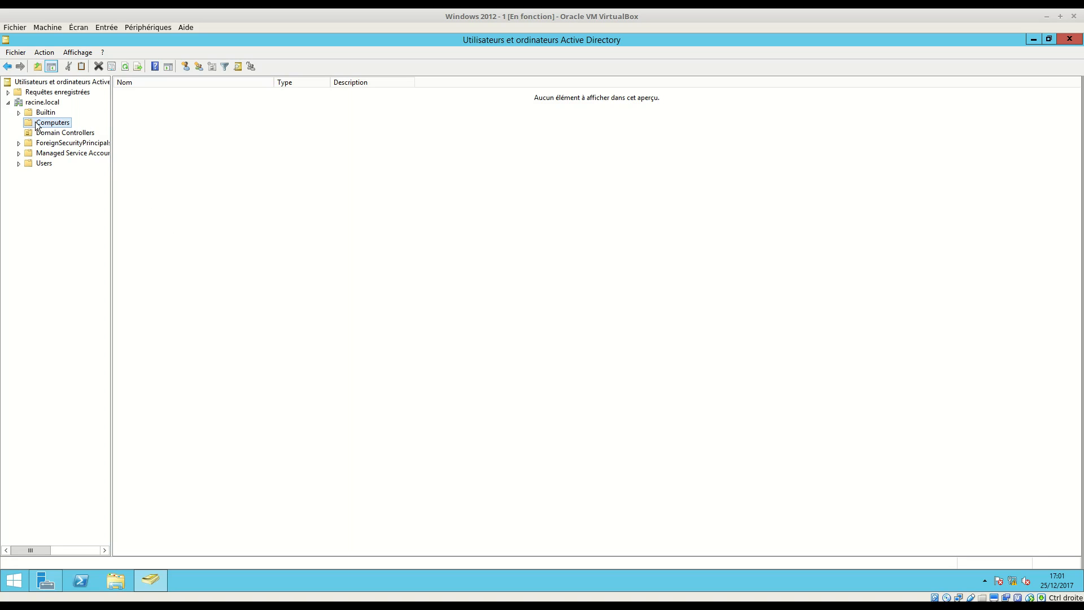
# Step: Check the server's IP configuration by running ipconfig in PowerShell, and close the console
pyautogui.click(73, 578)
pyautogui.write('ipconfig')
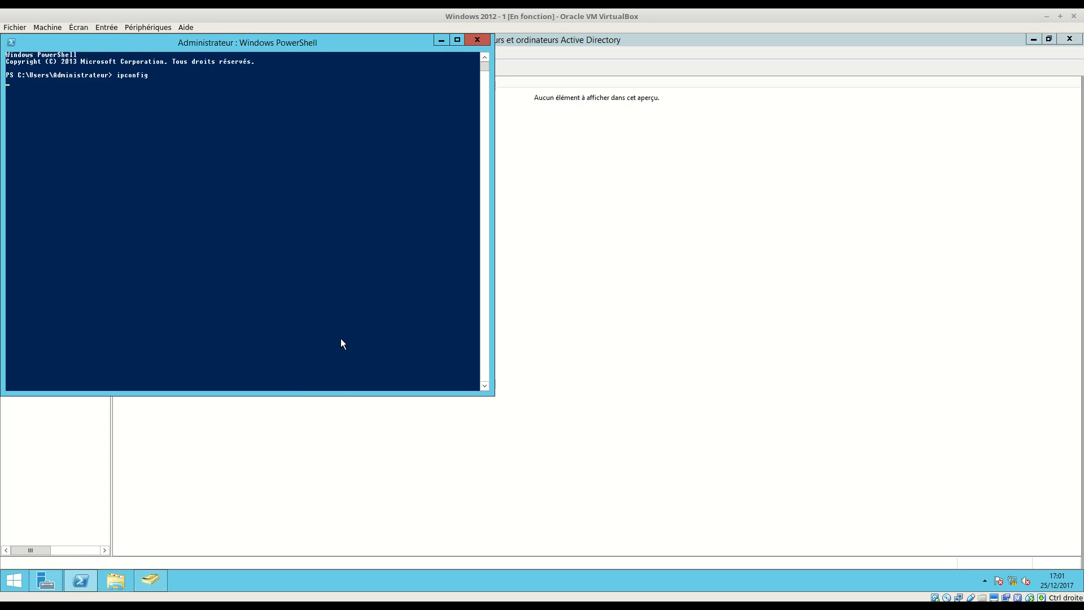
pyautogui.moveTo(231, 44); pyautogui.dragTo(587, 175)
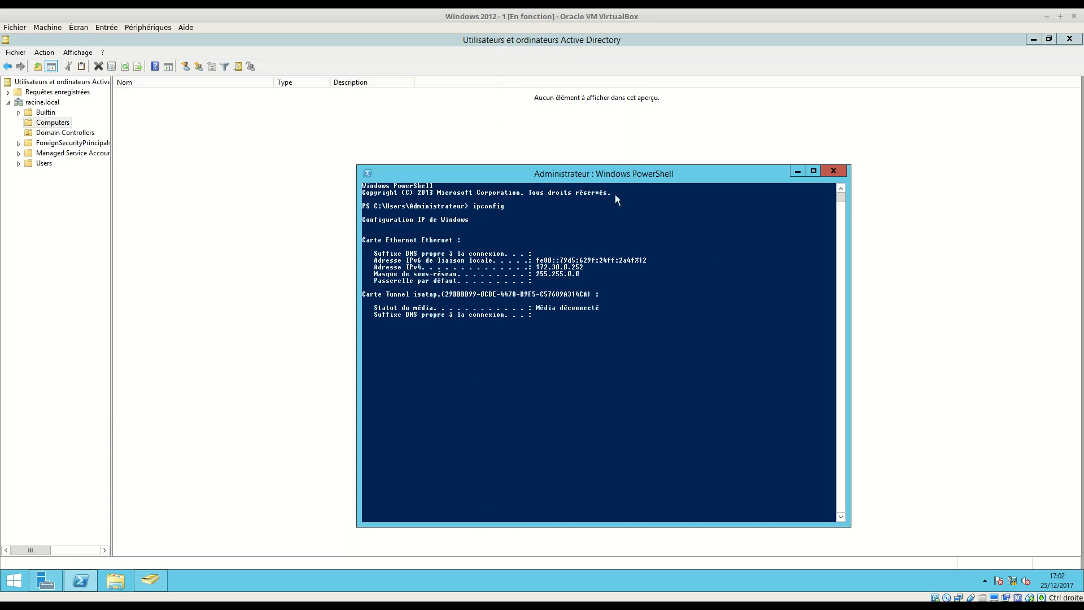
pyautogui.click(837, 169)
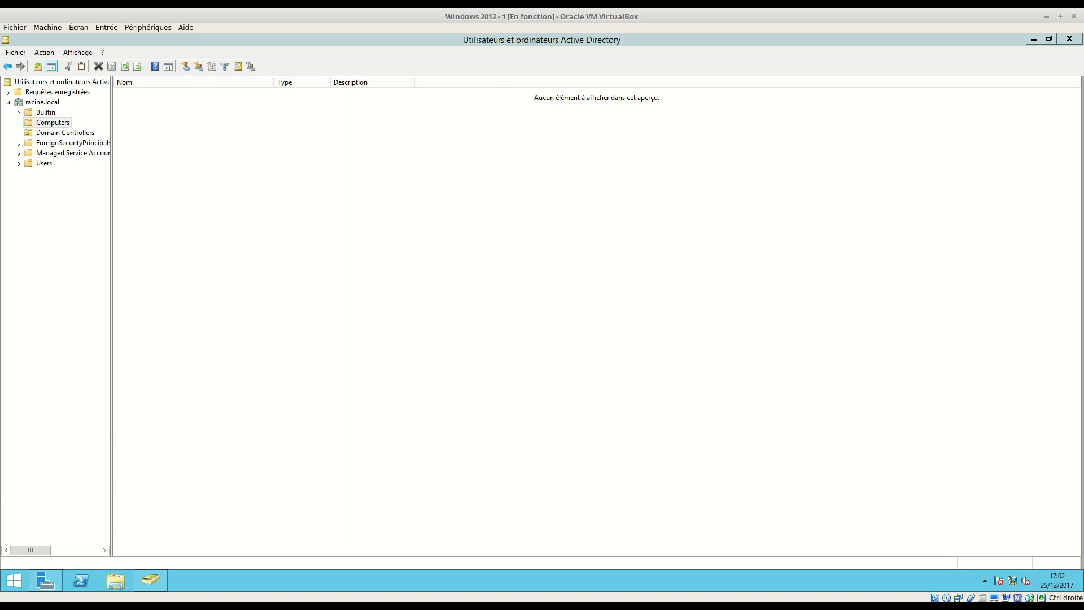
# Step: Open DNS Manager from Server Manager and display the records of the racine.local forward lookup zone
pyautogui.moveTo(50, 582)
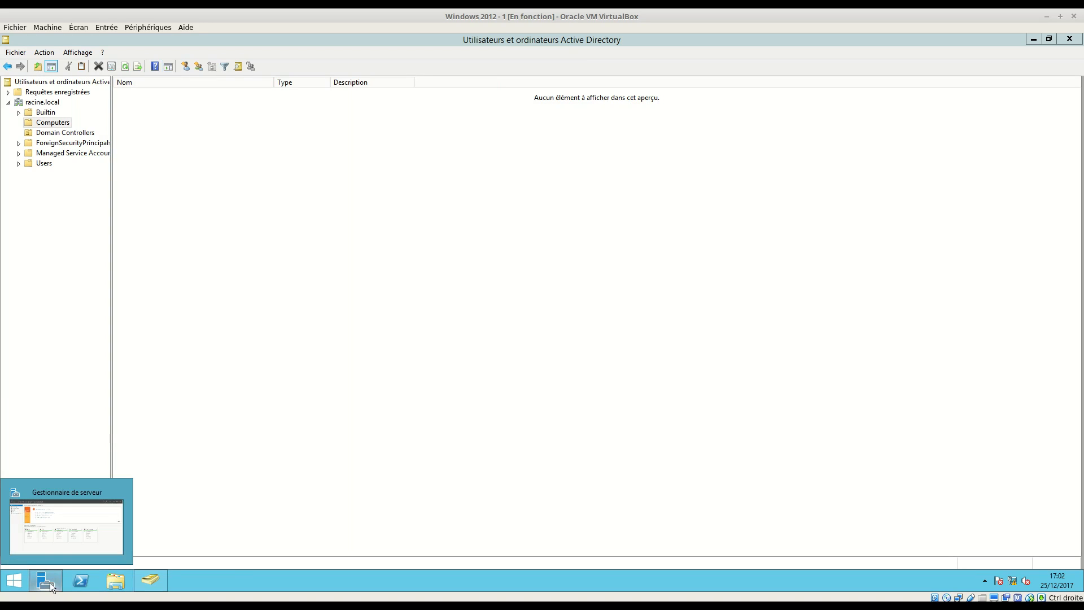
pyautogui.click(50, 581)
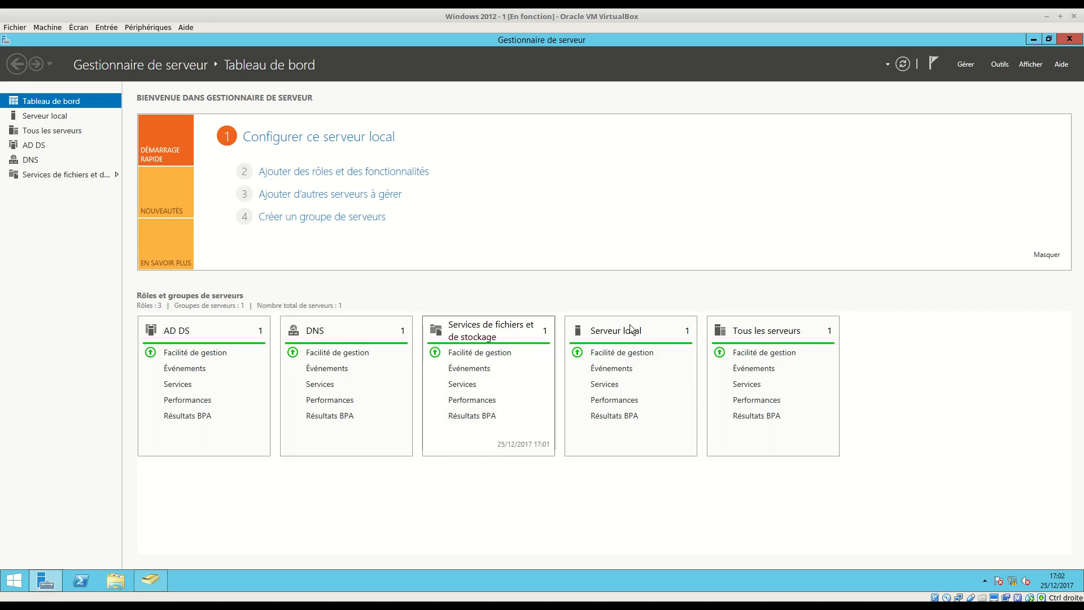
pyautogui.click(1000, 64)
pyautogui.click(920, 155)
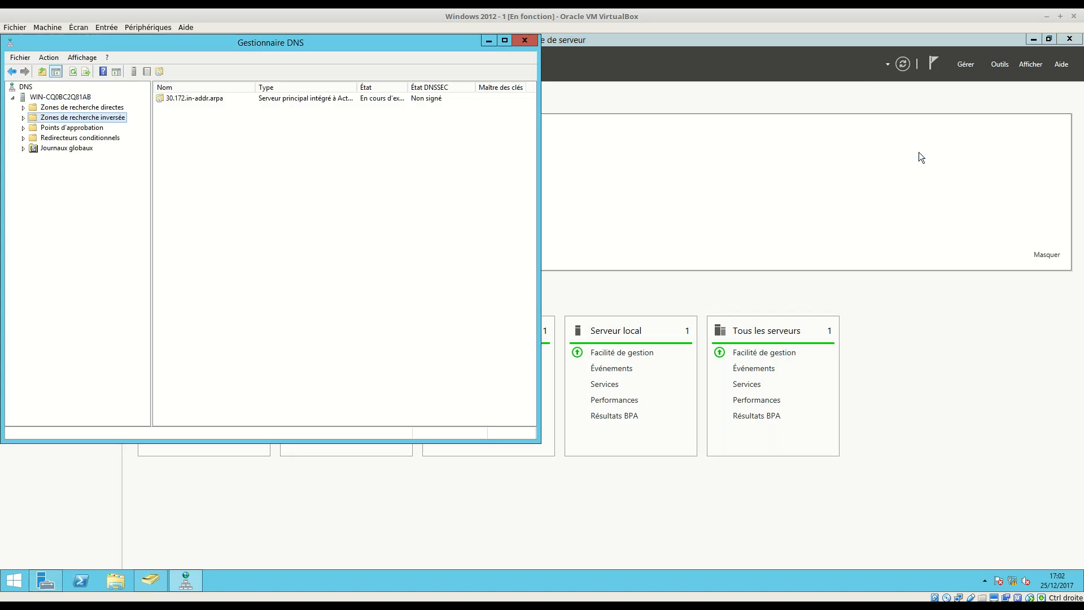
pyautogui.doubleClick(85, 107)
pyautogui.doubleClick(171, 110)
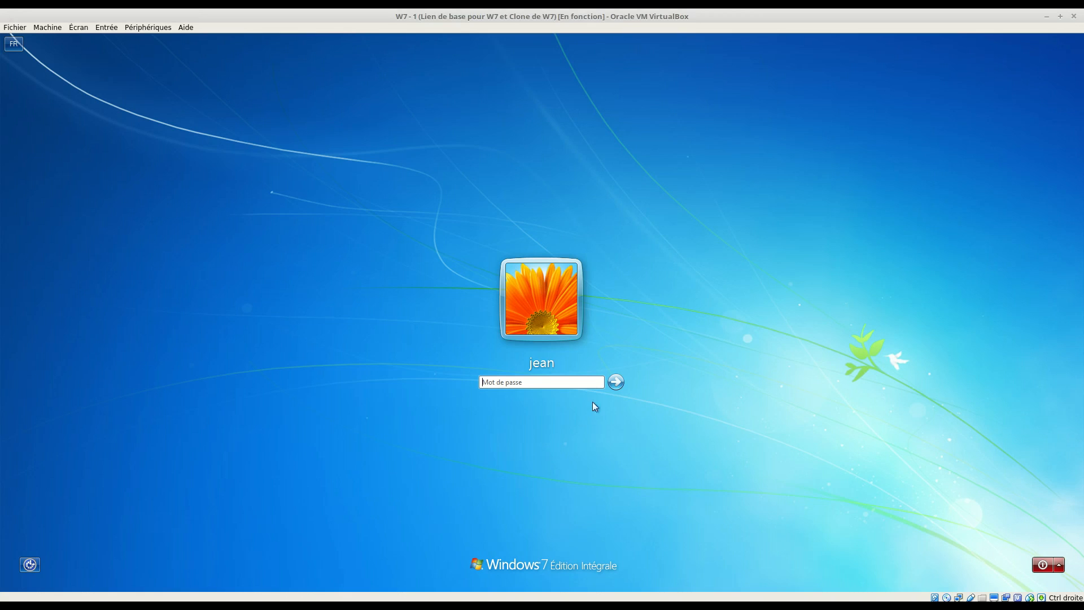
# Step: Switch to the Windows 7 virtual machine, log on with the account password and postpone Windows activation
pyautogui.click(510, 387)
pyautogui.write('*********')
pyautogui.press('Return')
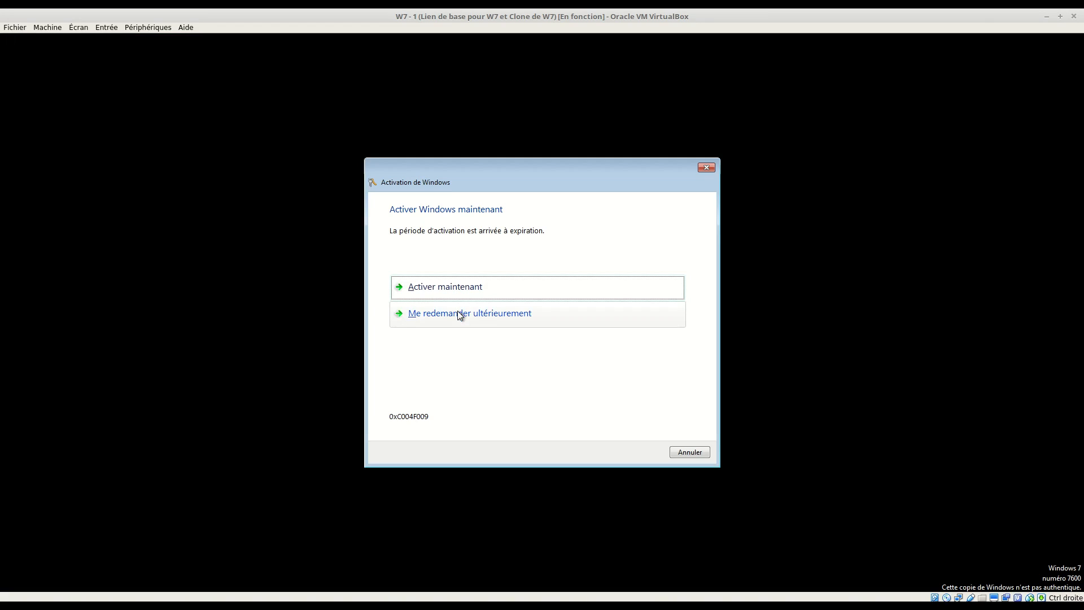
pyautogui.click(456, 314)
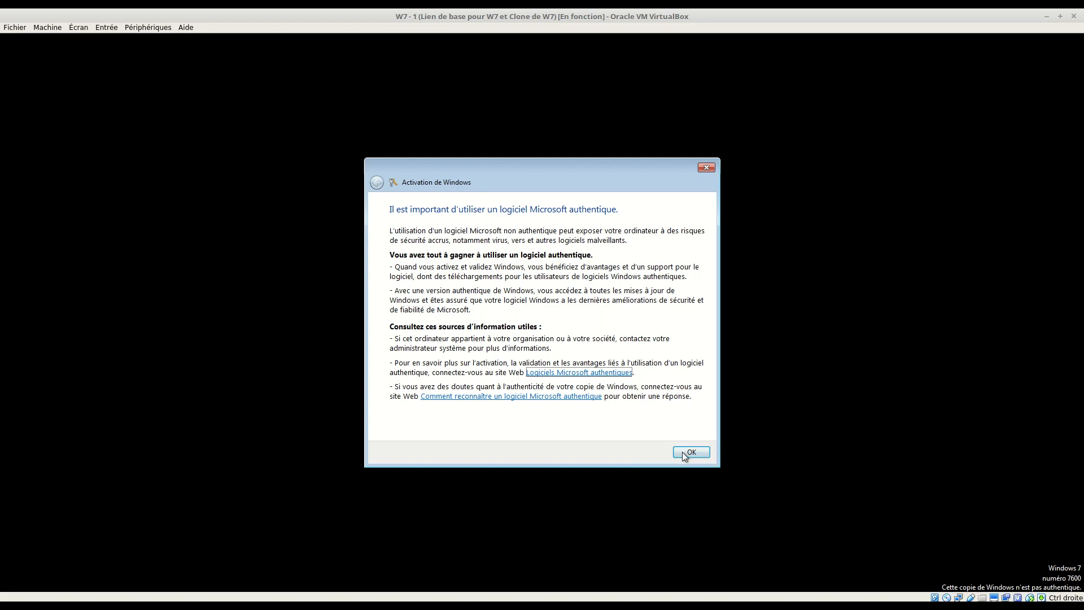
pyautogui.click(682, 453)
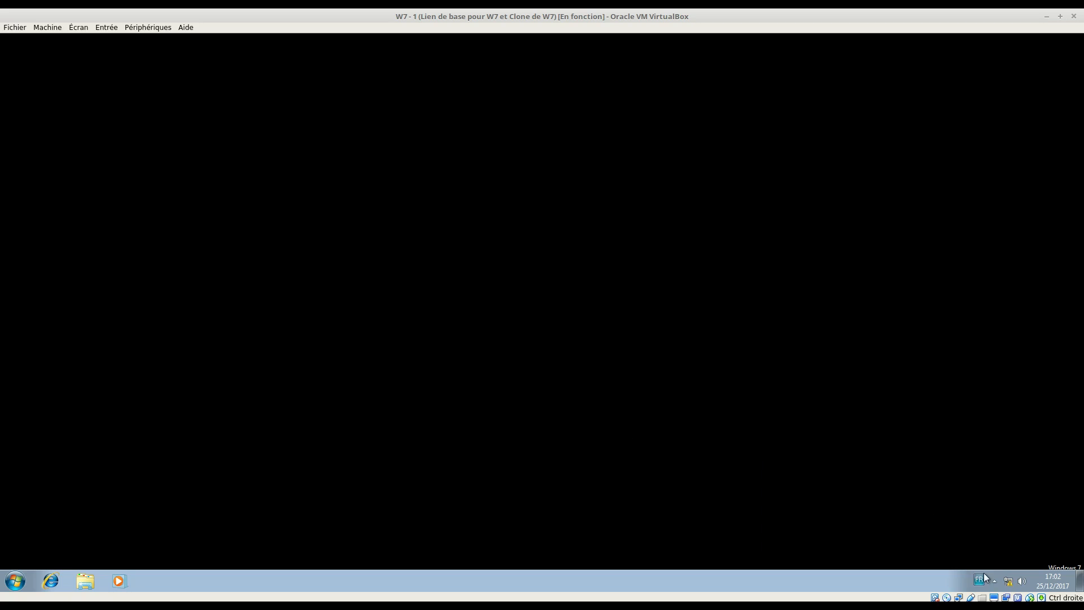
# Step: Examine the details of the local area connection in the Network and Sharing Center
pyautogui.rightClick(1008, 576)
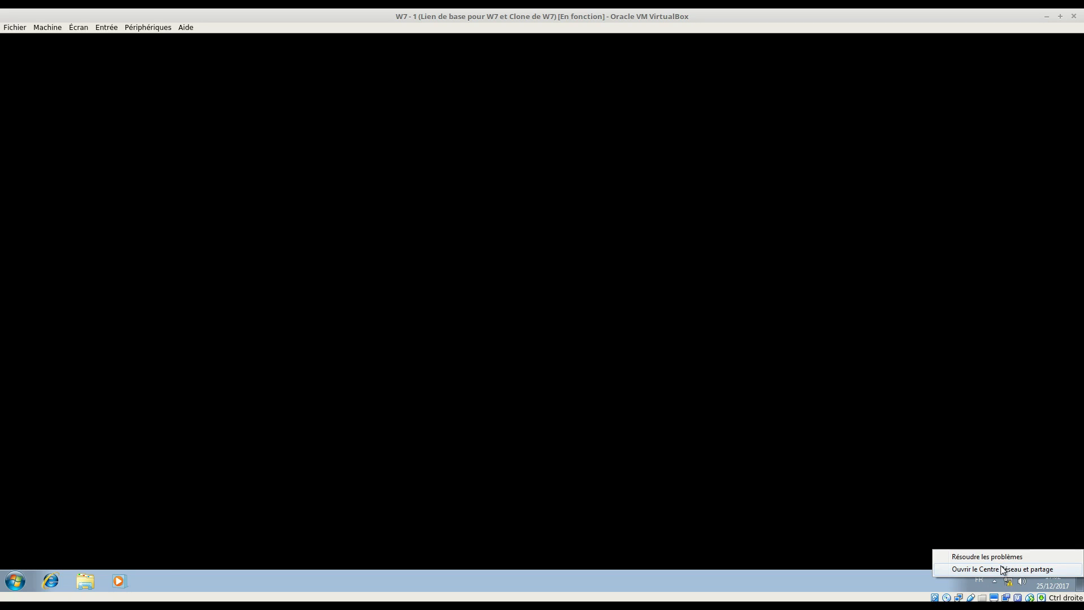
pyautogui.click(1000, 565)
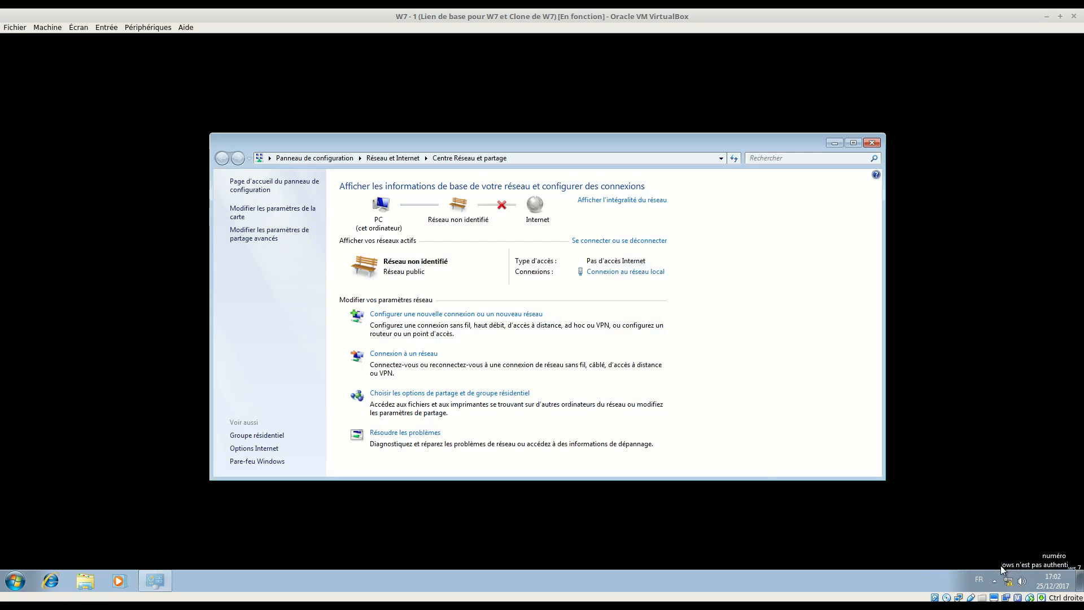
pyautogui.click(614, 275)
pyautogui.click(477, 299)
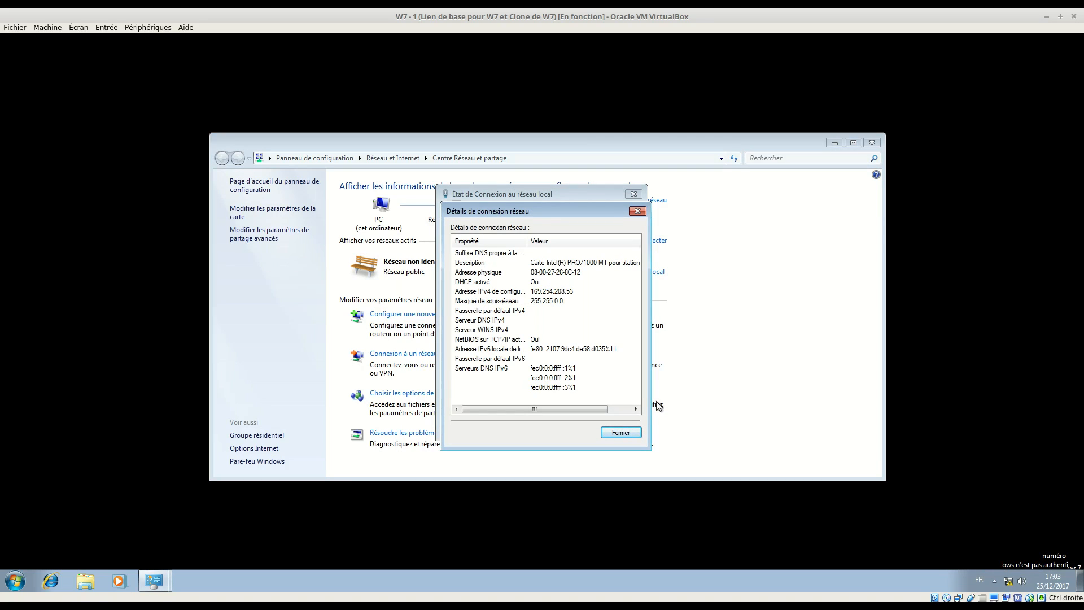
pyautogui.click(628, 435)
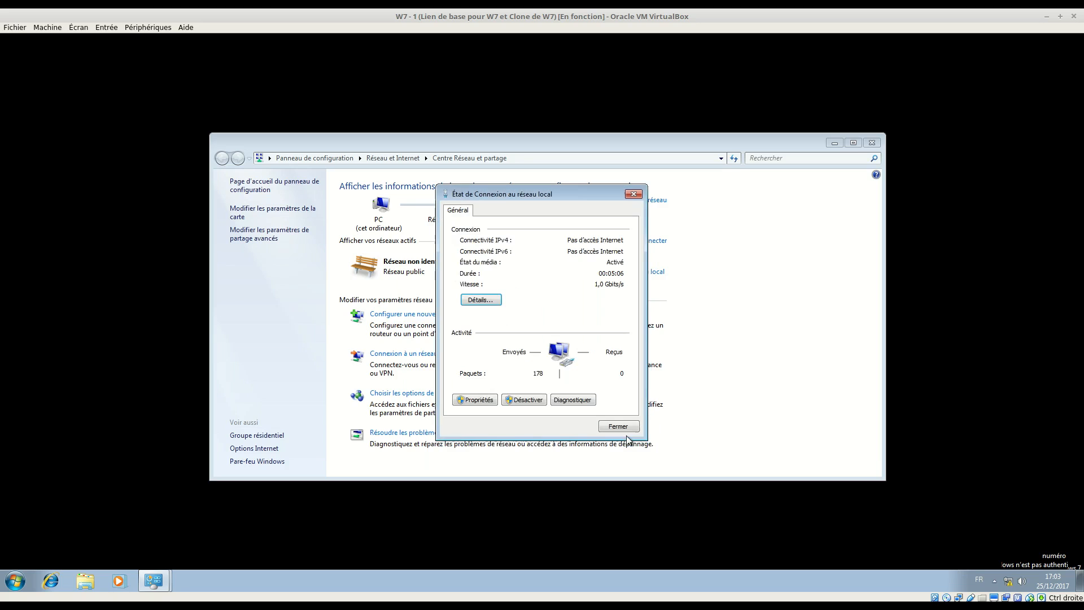
# Step: Give the local area connection the static IPv4 address 172.30.0.1 with subnet mask 255.255.0.0
pyautogui.click(489, 400)
pyautogui.doubleClick(603, 332)
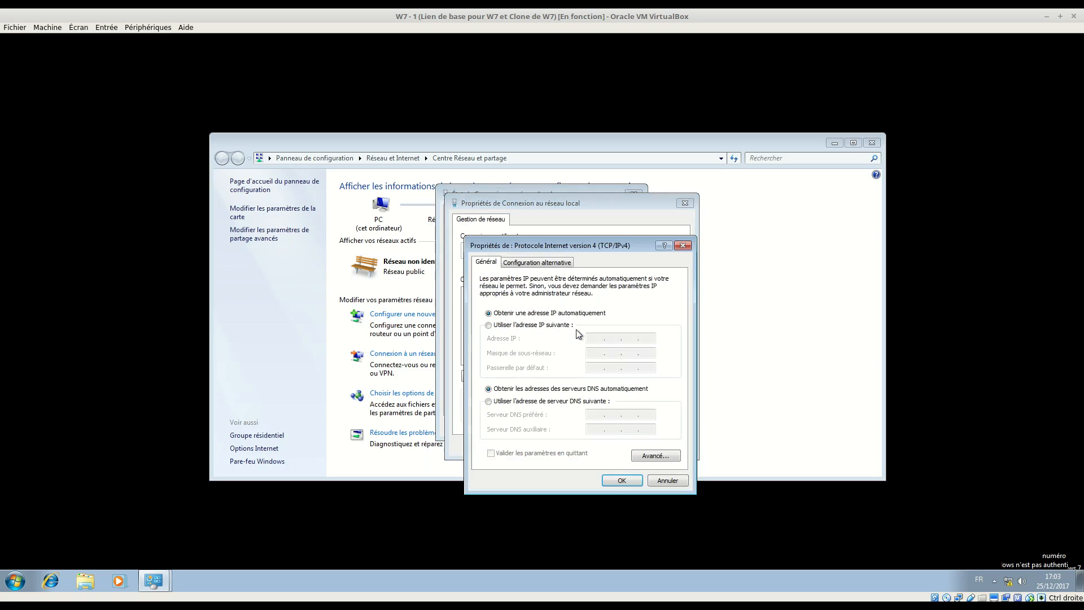
pyautogui.click(502, 327)
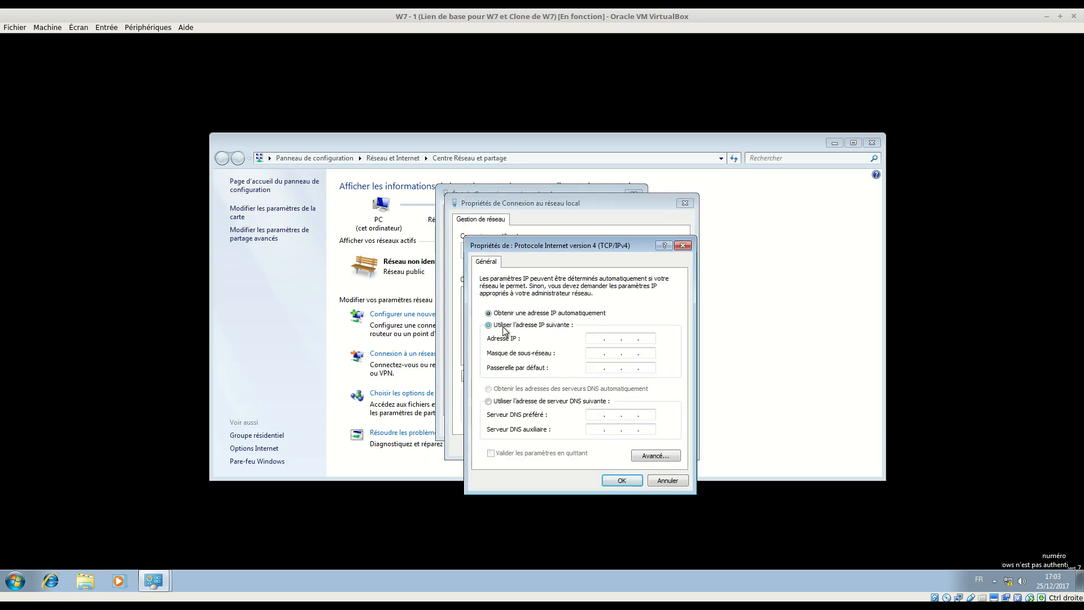
pyautogui.click(598, 339)
pyautogui.write('172 . 30 . 0 . ')
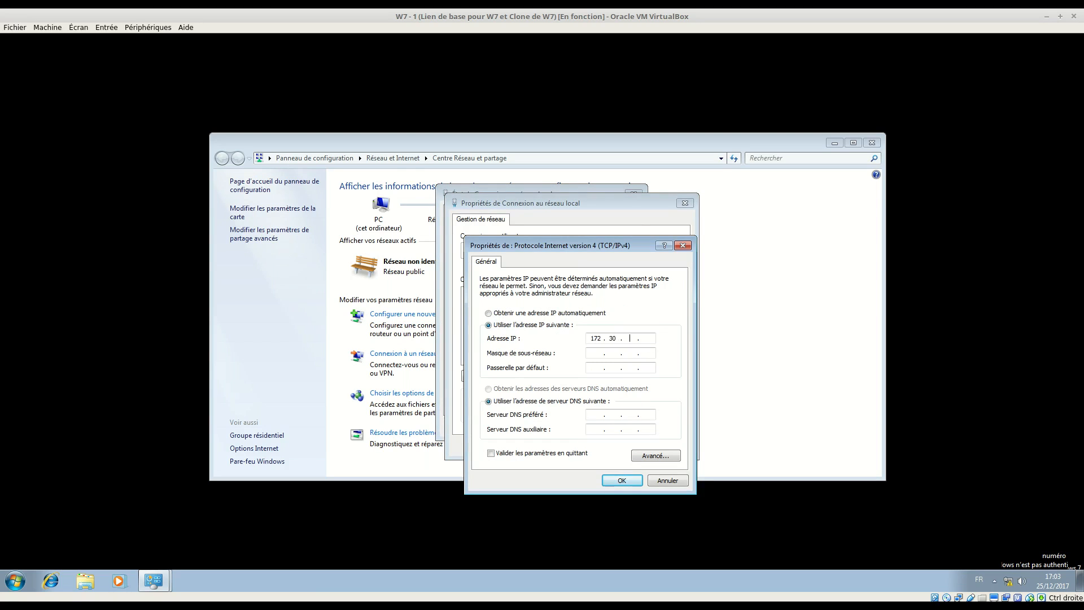
pyautogui.write('1')
pyautogui.press('Tab')
# Step: Set the preferred DNS server to 172.30.0.252, apply the IPv4 settings and close the network windows
pyautogui.press('Tab')
pyautogui.press('Tab')
pyautogui.press('Tab')
pyautogui.write('172 . 30 . 0 . 252')
pyautogui.press('Home')
pyautogui.click(616, 411)
pyautogui.press('.')
pyautogui.click(618, 482)
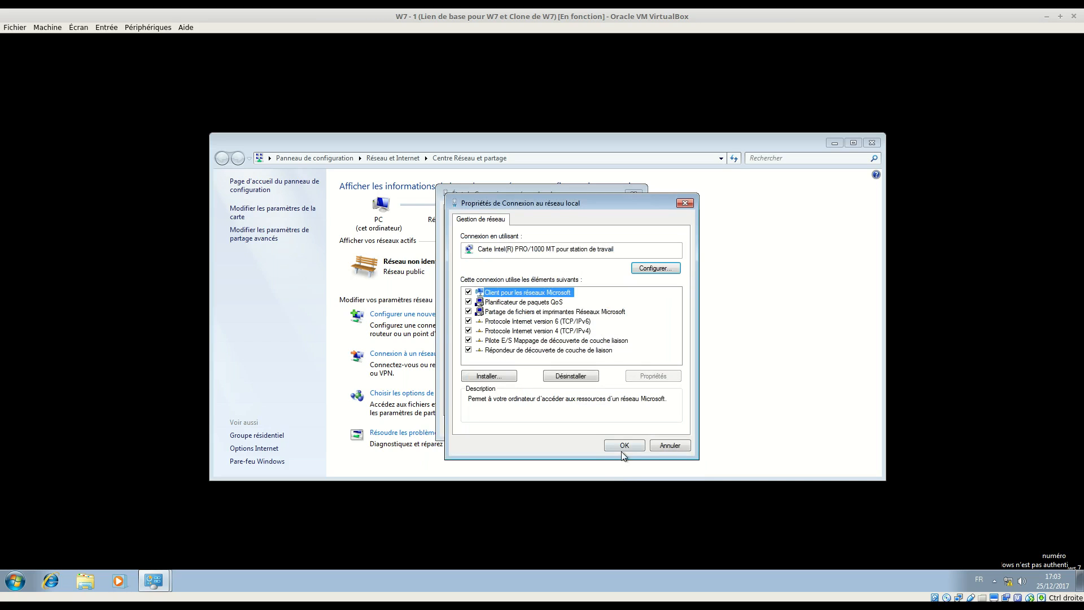
pyautogui.click(623, 446)
pyautogui.click(623, 427)
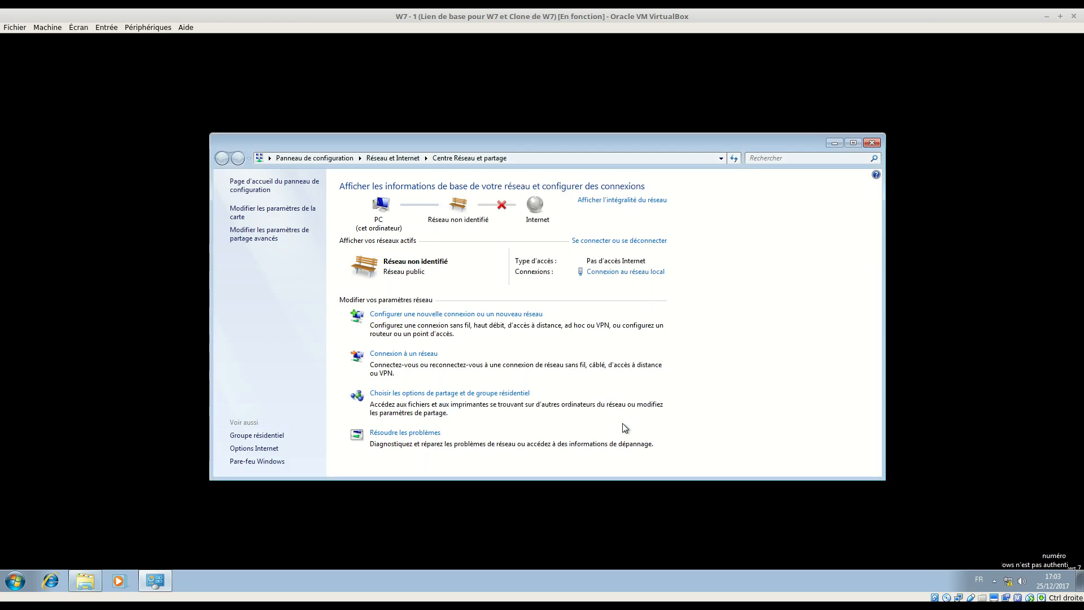
pyautogui.click(871, 144)
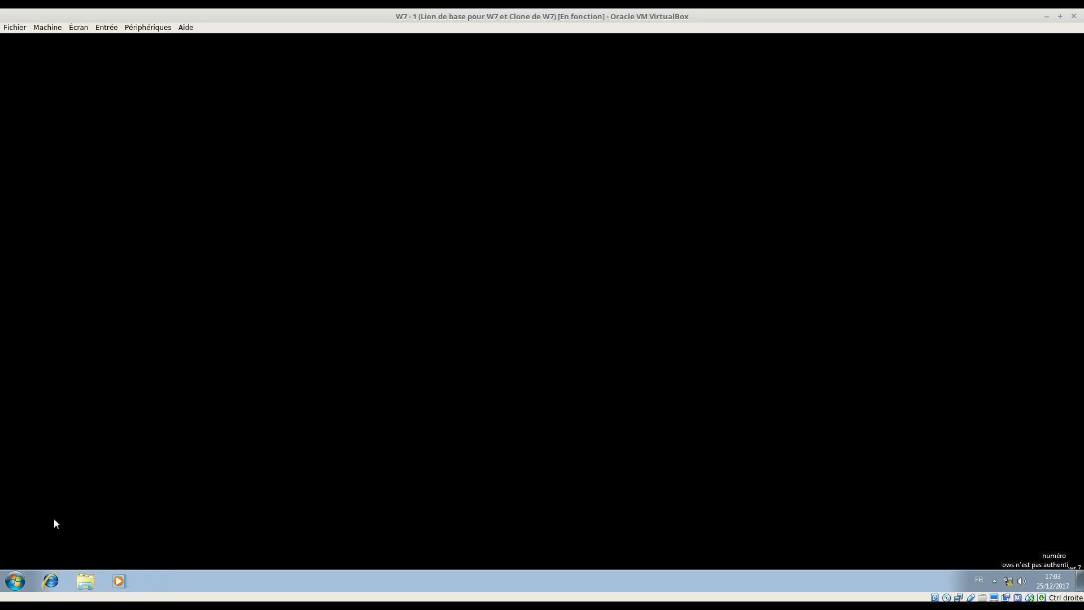
# Step: Open a command prompt and run ipconfig to check the client's IP configuration
pyautogui.click(17, 584)
pyautogui.click(51, 553)
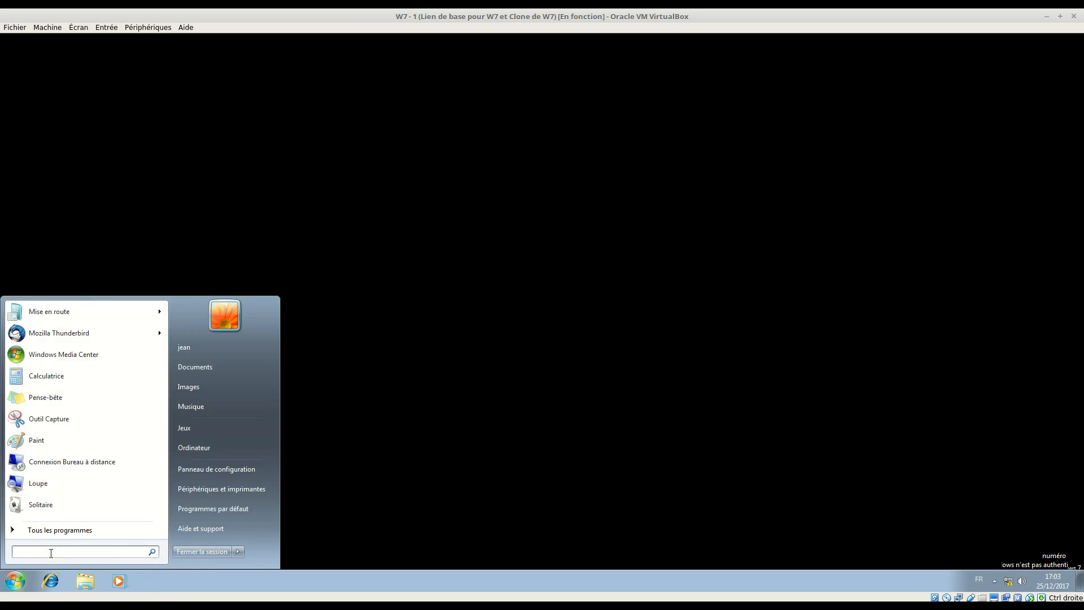
pyautogui.write('cmd')
pyautogui.press('Return')
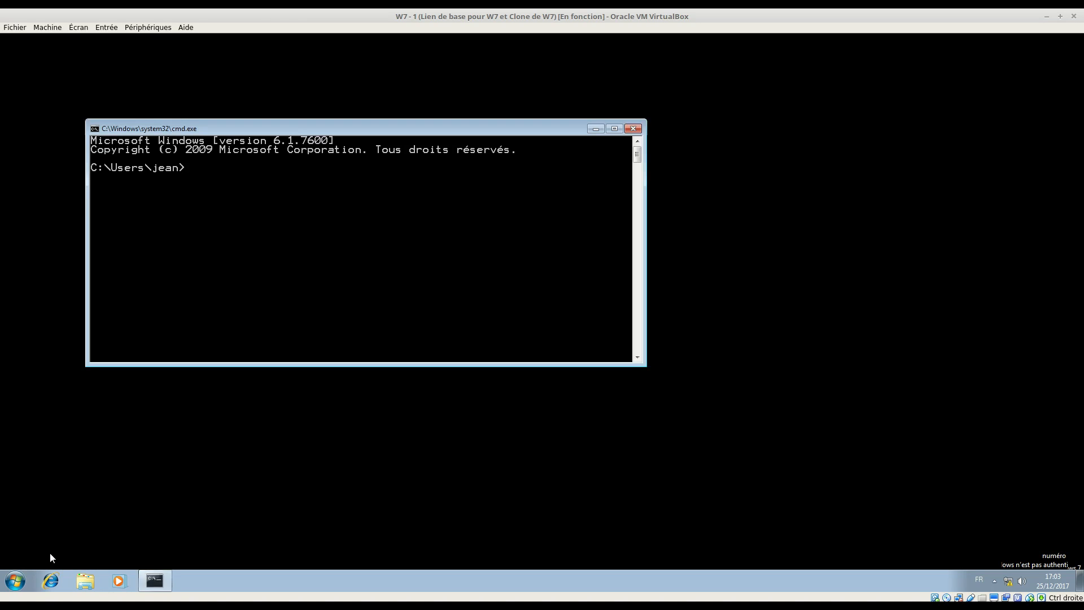
pyautogui.write('ipconfig')
pyautogui.press('Return')
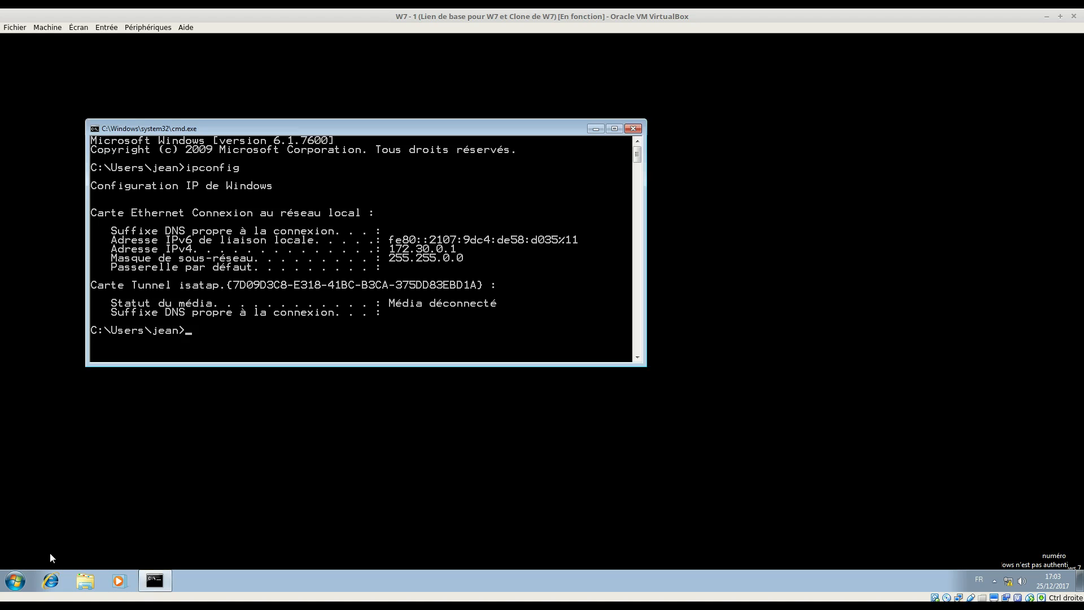
# Step: Run ipconfig /all and review the full network configuration, including the DNS server entry
pyautogui.press('Up')
pyautogui.write('/all')
pyautogui.press('Return')
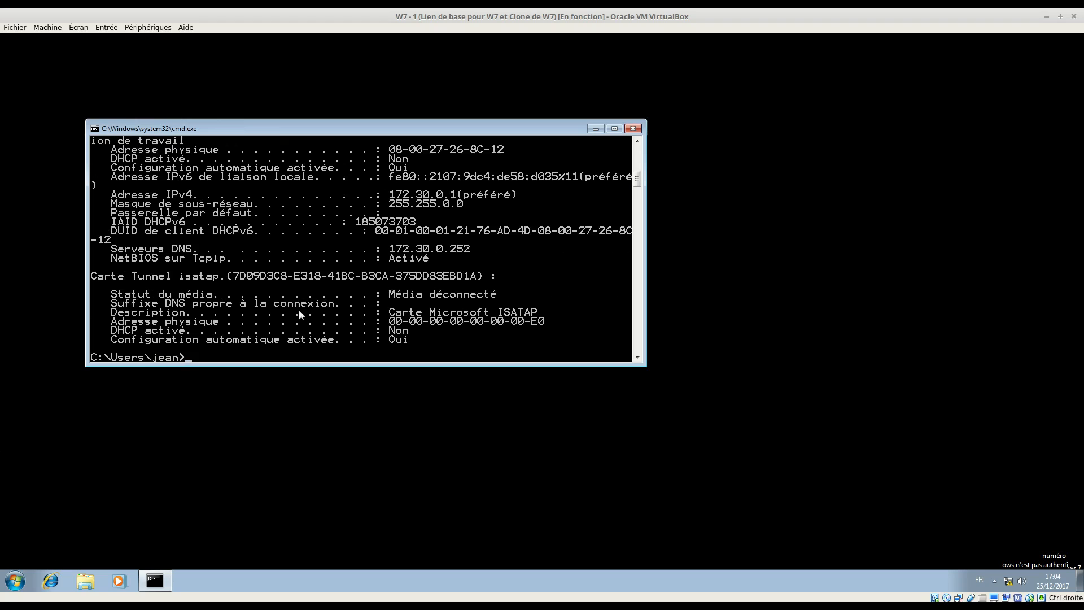
pyautogui.scroll(5, 401, 277)
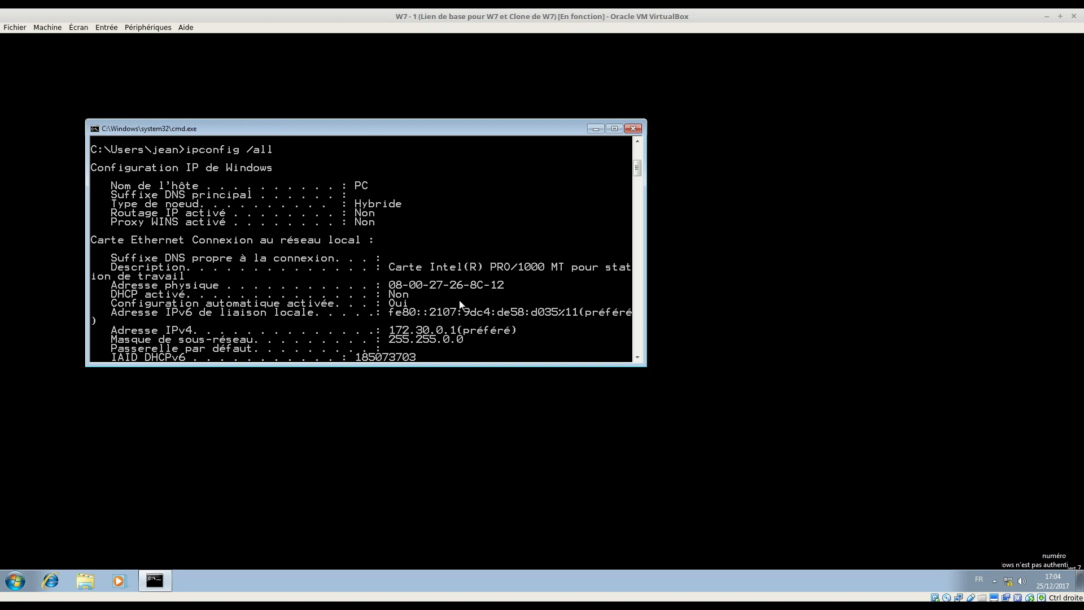
pyautogui.scroll(-2, 463, 285)
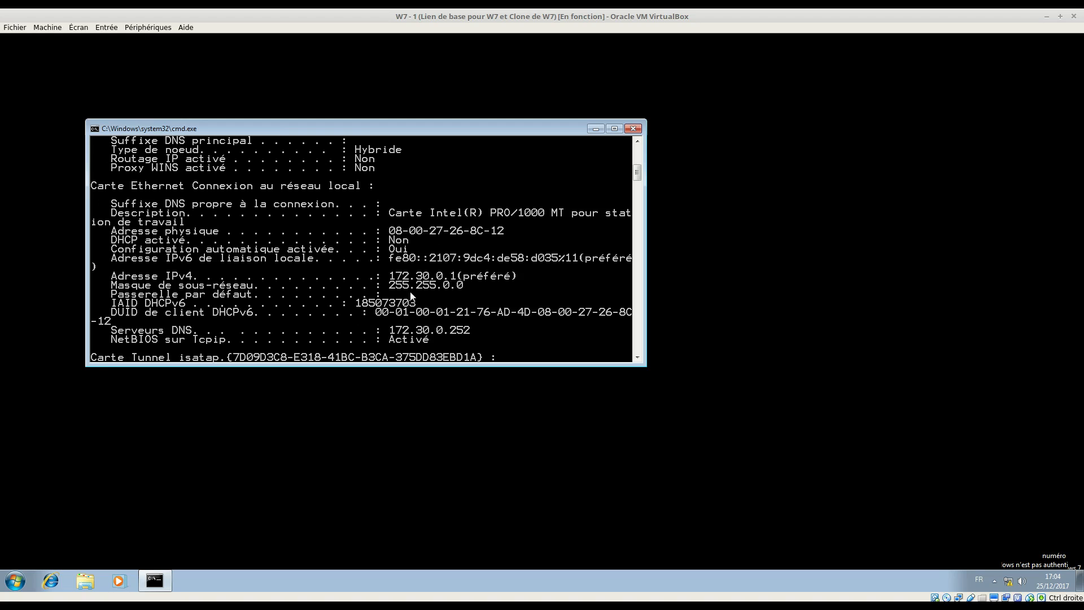
pyautogui.scroll(-5, 480, 301)
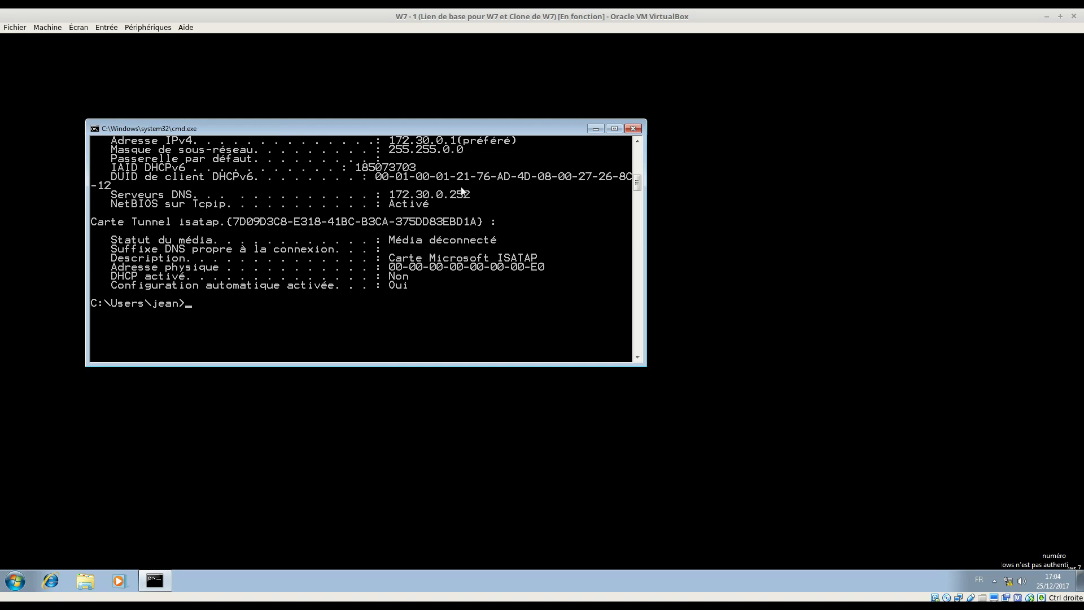
# Step: Ping the server at 172.30.0.252 to test connectivity from the client
pyautogui.write('ping 172.30.0.252')
pyautogui.press('Return')
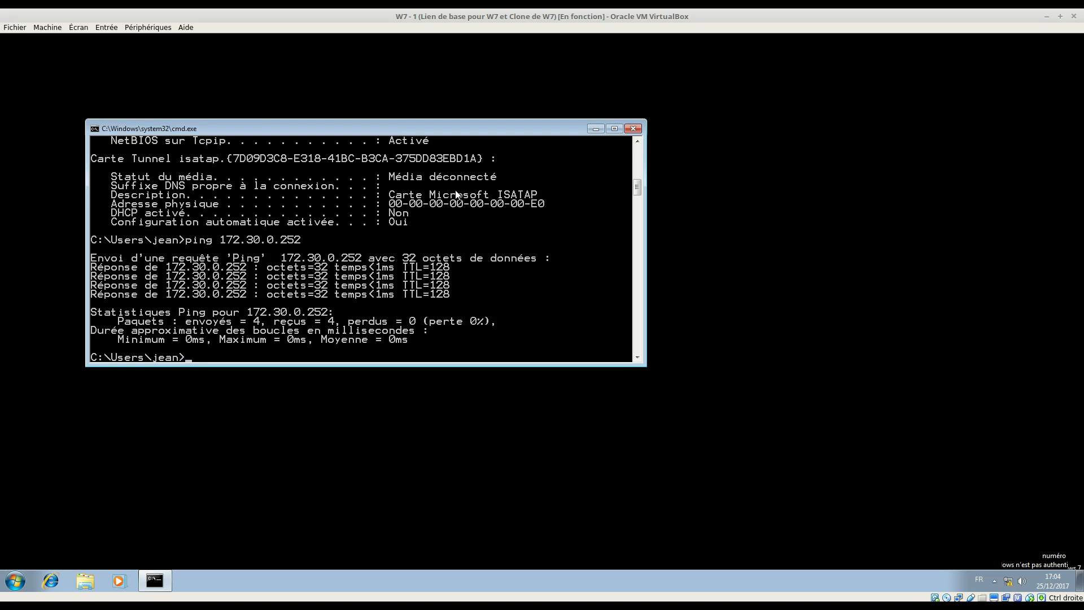
pyautogui.press('Return')
pyautogui.press('Return')
# Step: Ping the domain name racine.local to test DNS resolution from the client
pyautogui.write('ping re')
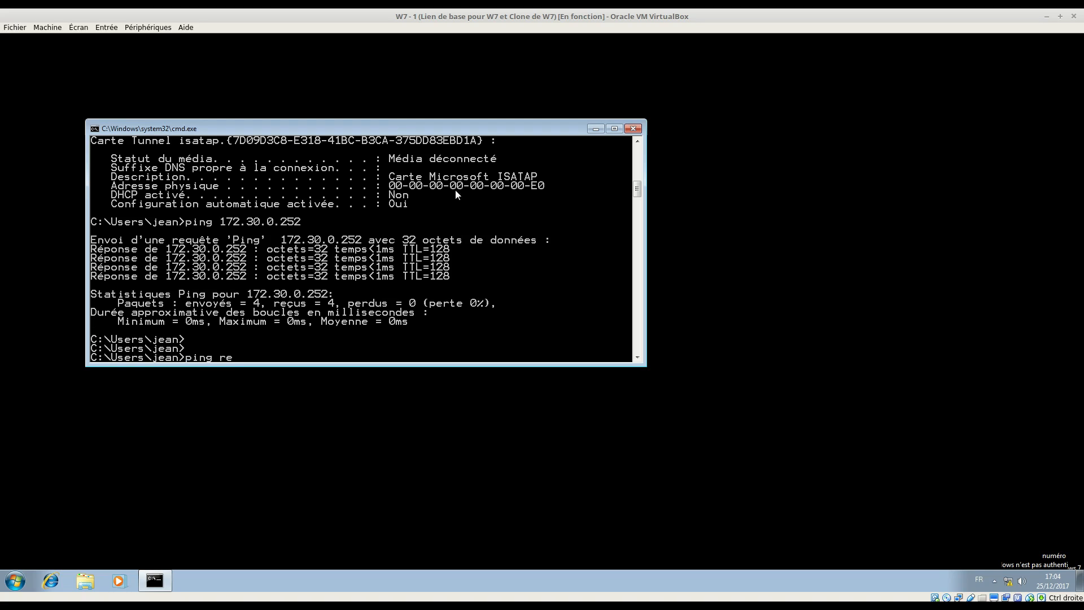
pyautogui.write('ne.local')
pyautogui.press('Left')
pyautogui.press('Left')
pyautogui.press('Left')
pyautogui.press('Left')
pyautogui.press('Left')
pyautogui.press('Left')
pyautogui.press('Left')
pyautogui.press('Left')
pyautogui.press('Left')
pyautogui.press('Left')
pyautogui.press('BackSpace')
pyautogui.write('a')
pyautogui.press('Return')
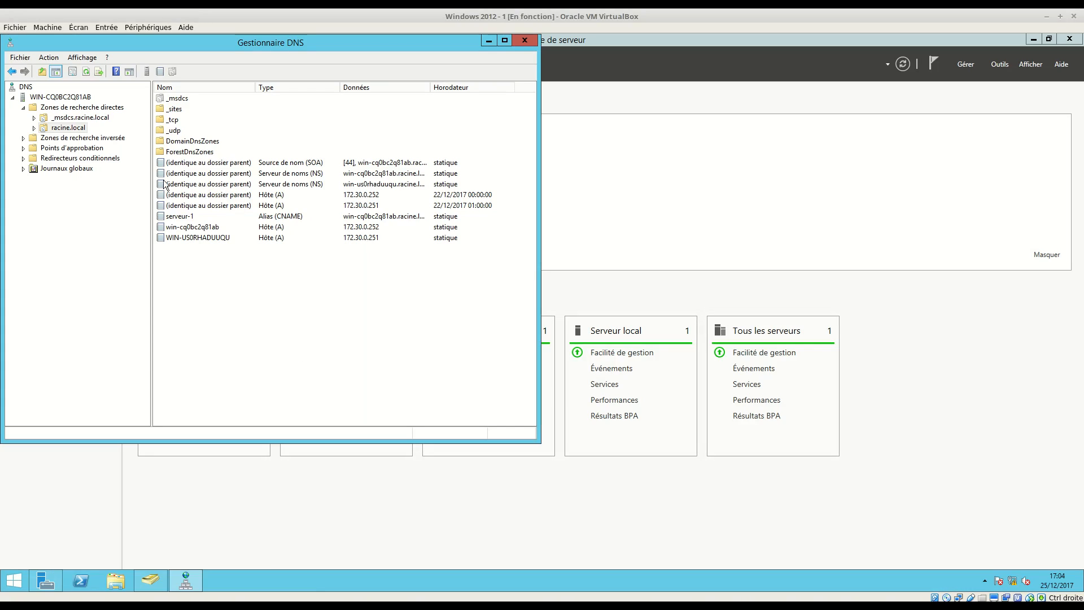
# Step: Compare the racine.local host record for 172.30.0.252 in the server's DNS manager with the client's ping output, and close the manager
pyautogui.click(77, 130)
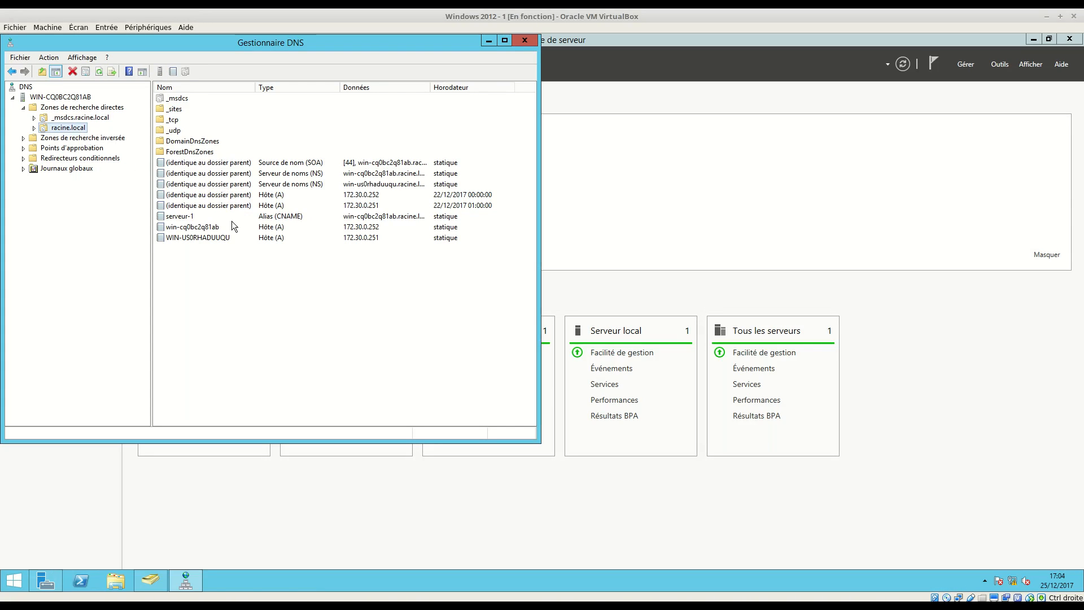
pyautogui.doubleClick(360, 196)
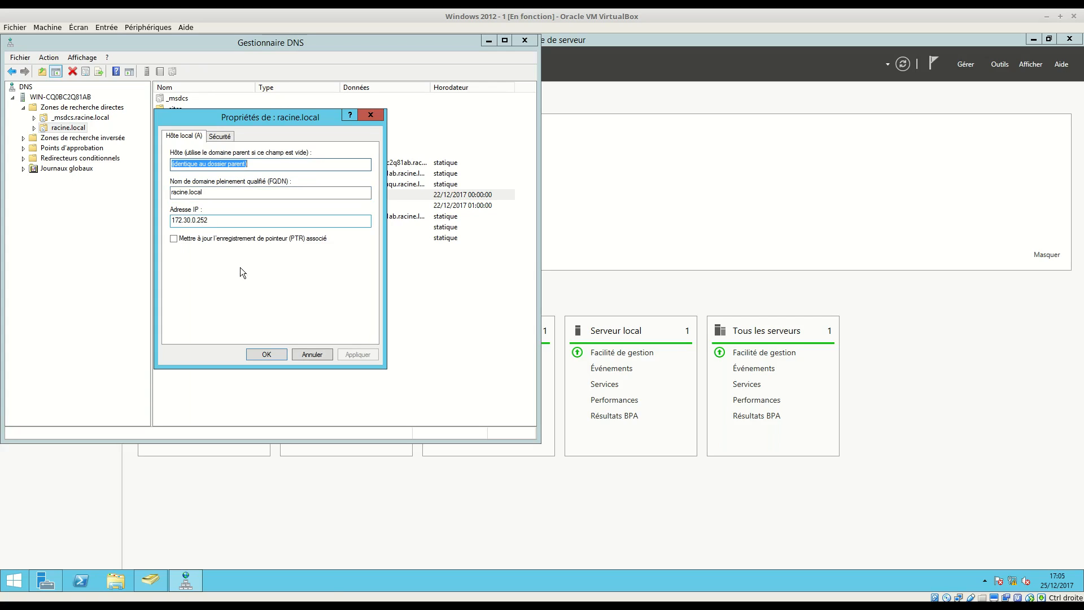
pyautogui.click(417, 605)
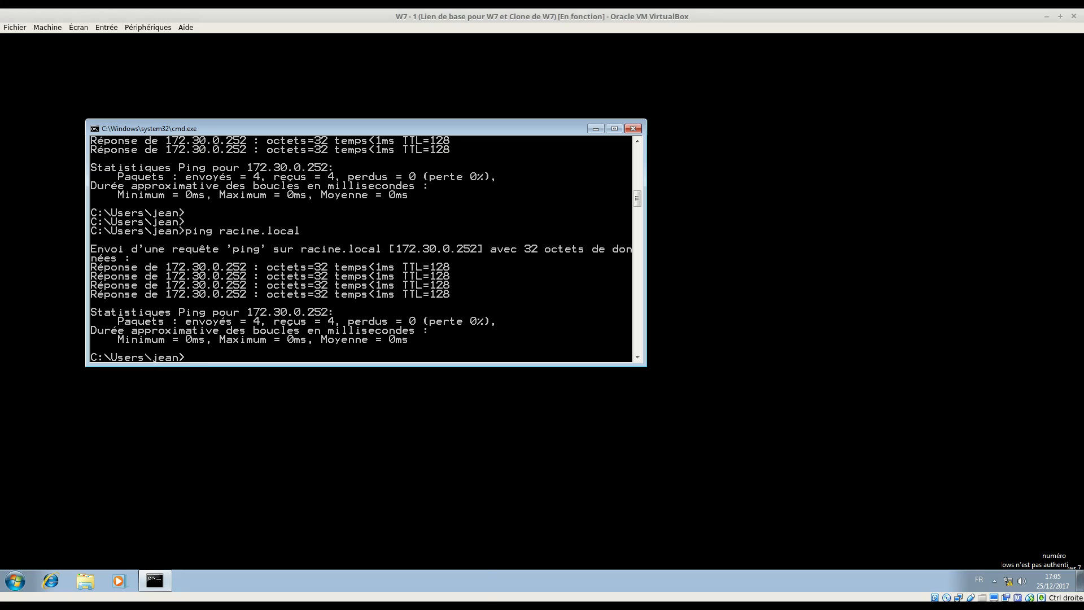
pyautogui.click(401, 605)
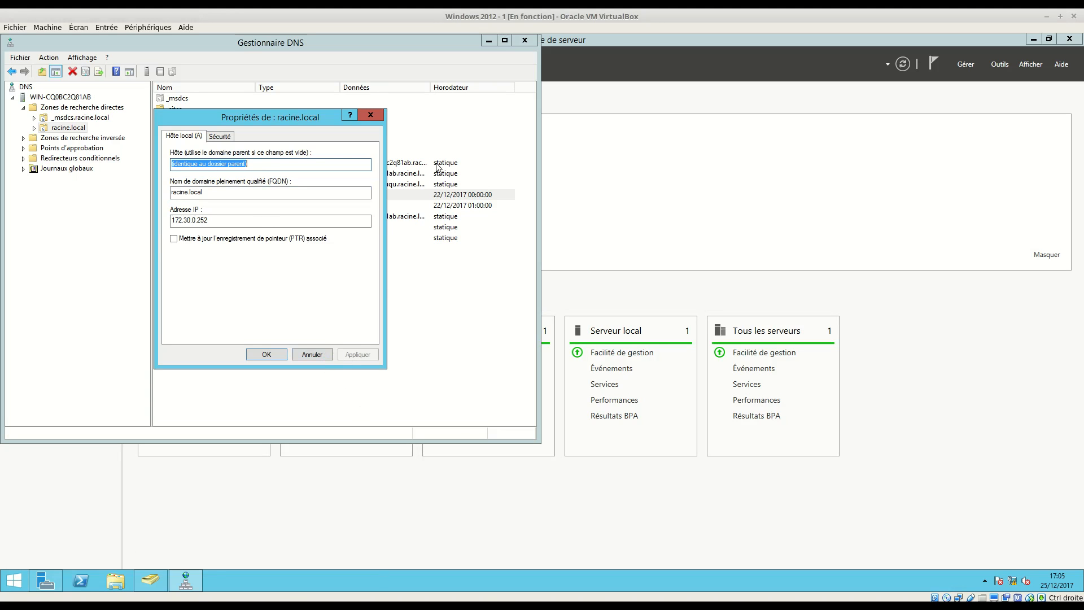
pyautogui.click(311, 356)
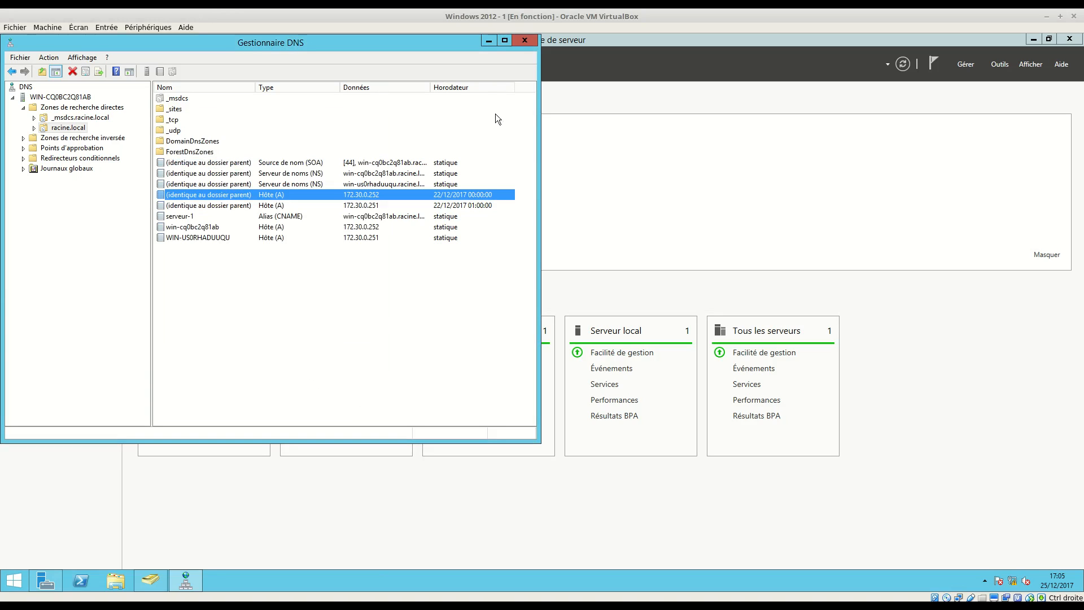
pyautogui.click(523, 36)
# Step: Switch to the Windows 7 client, close the command prompt and display the computer's name and workgroup details in its system properties
pyautogui.click(401, 606)
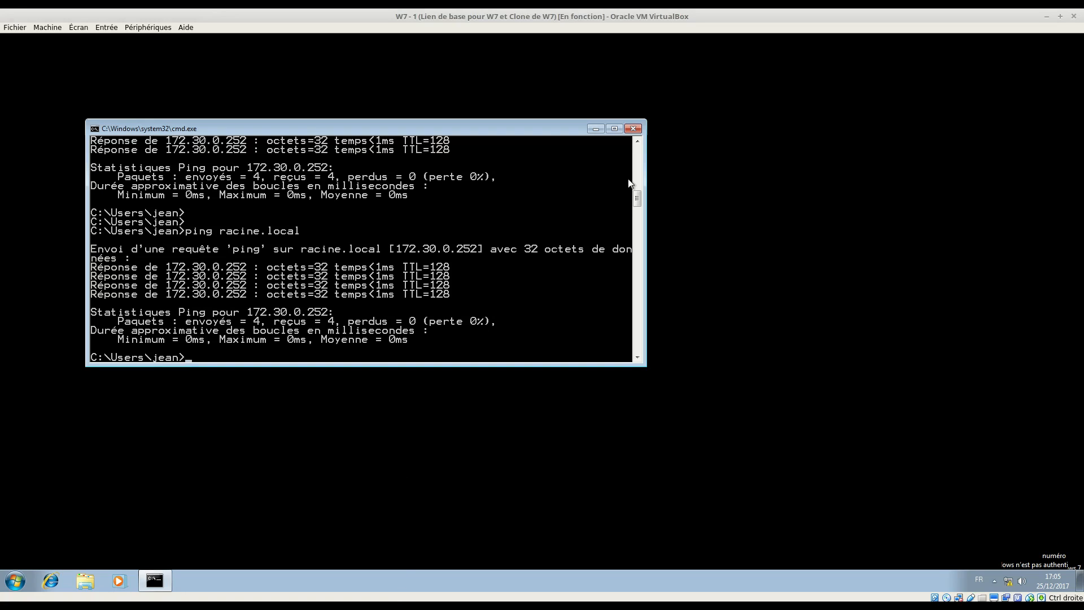
pyautogui.click(633, 128)
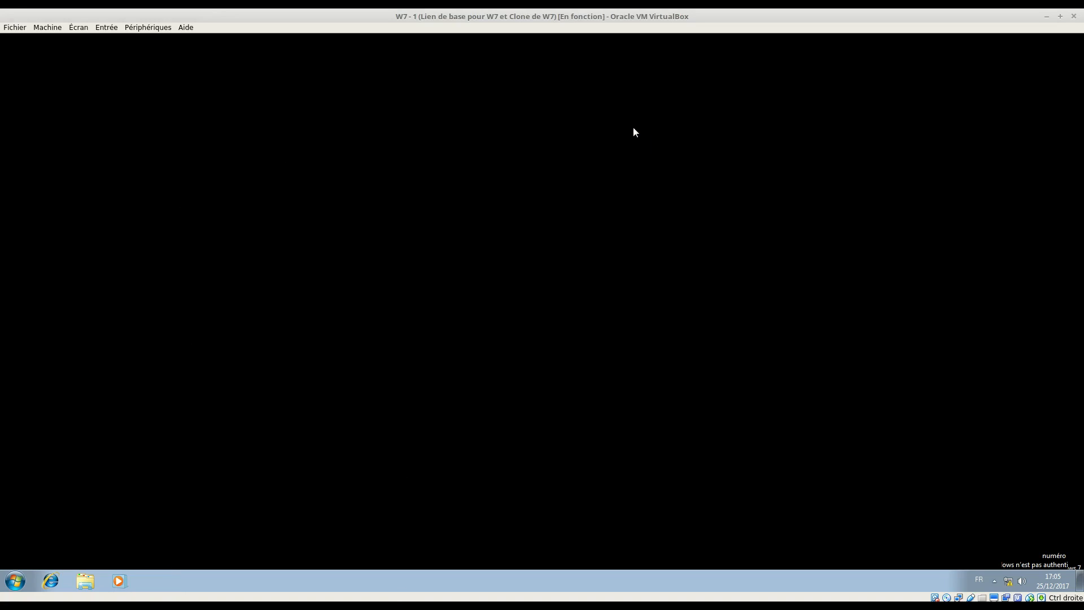
pyautogui.click(15, 580)
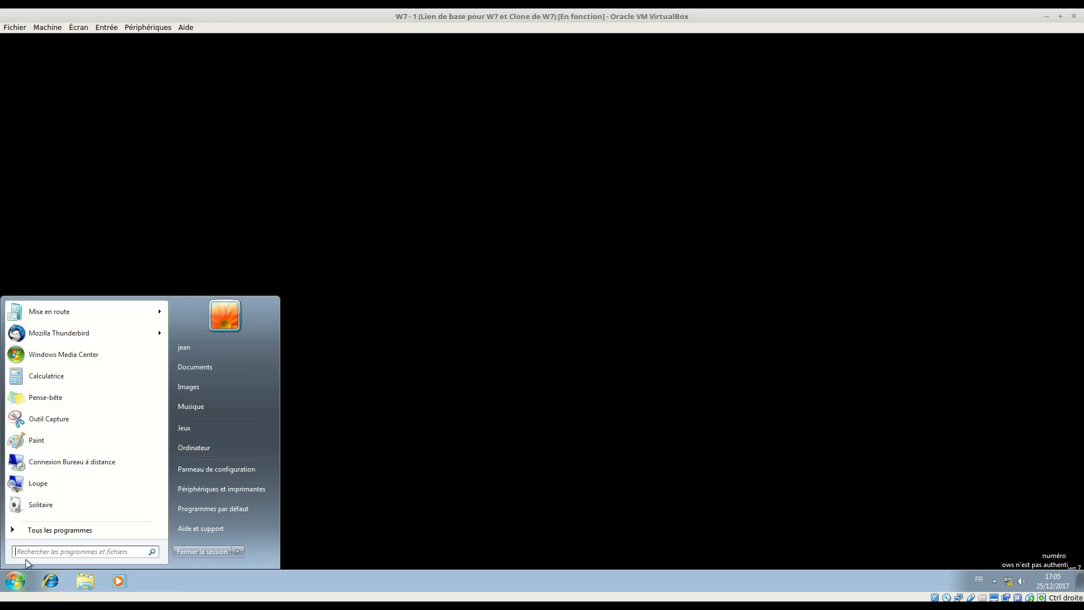
pyautogui.rightClick(189, 447)
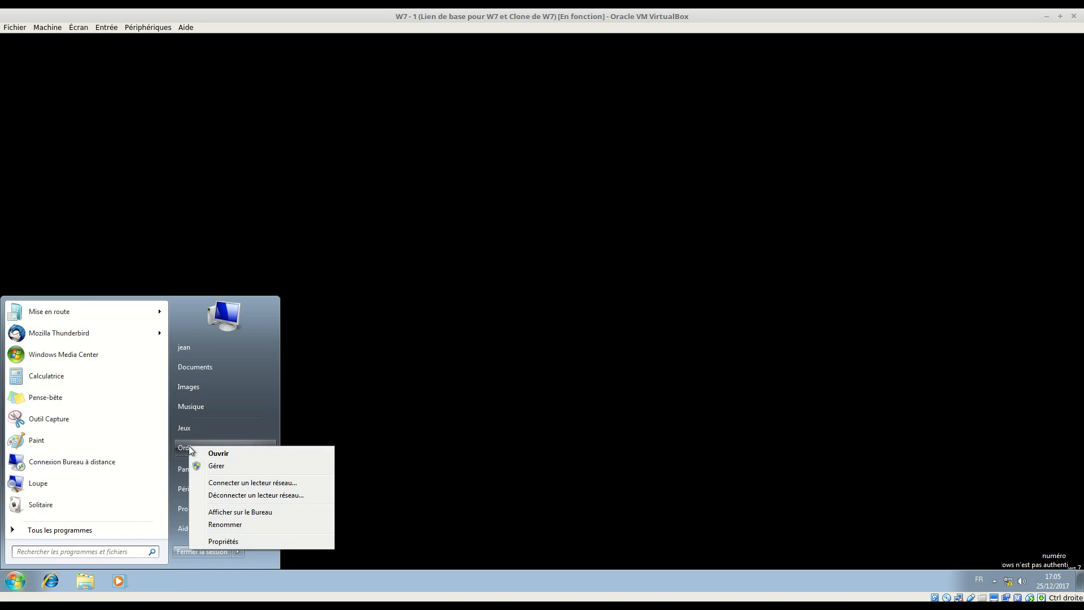
pyautogui.click(230, 544)
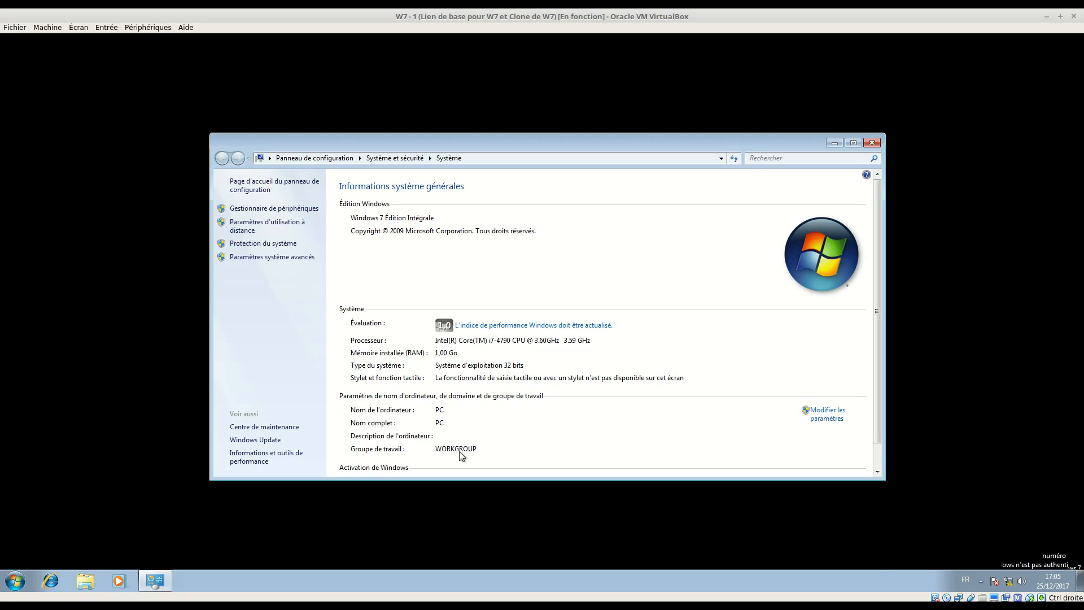
pyautogui.scroll(-1, 882, 418)
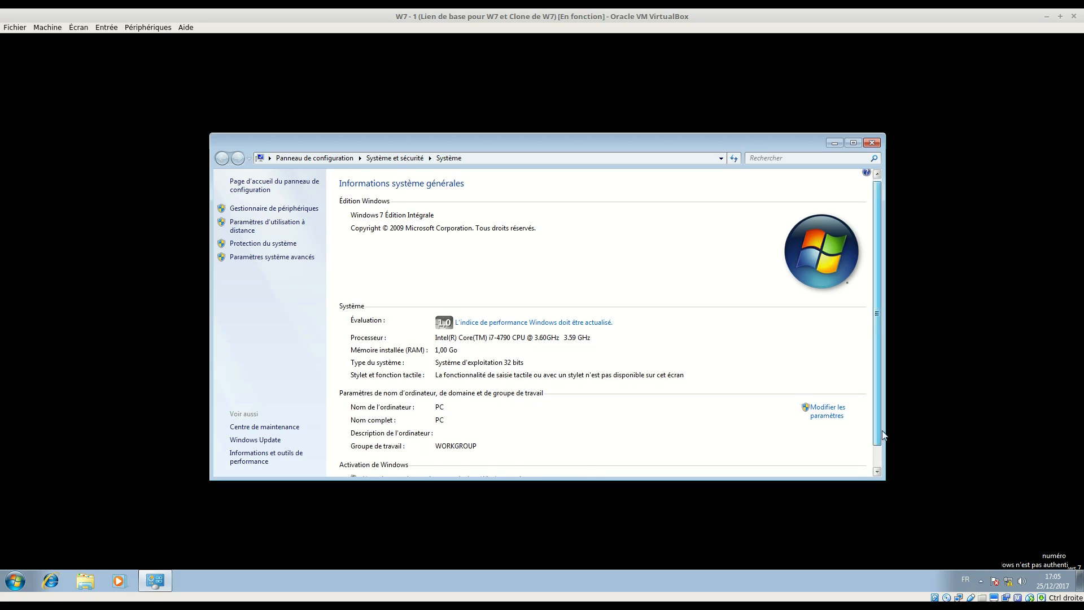
pyautogui.scroll(-1, 883, 435)
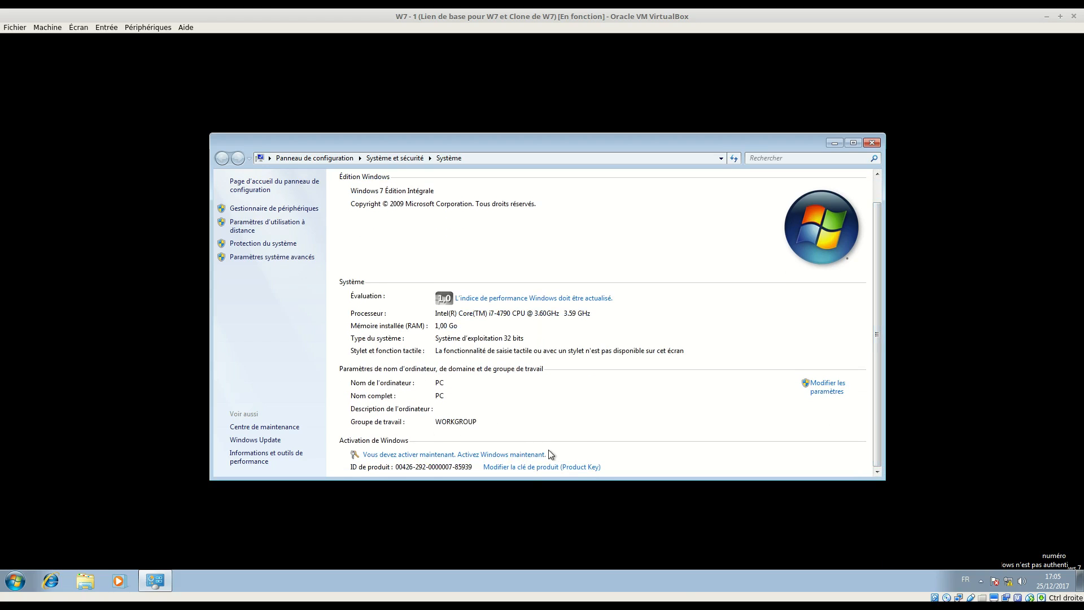
# Step: Change the computer's membership from workgroup to the domain racine.local and submit the change
pyautogui.click(828, 388)
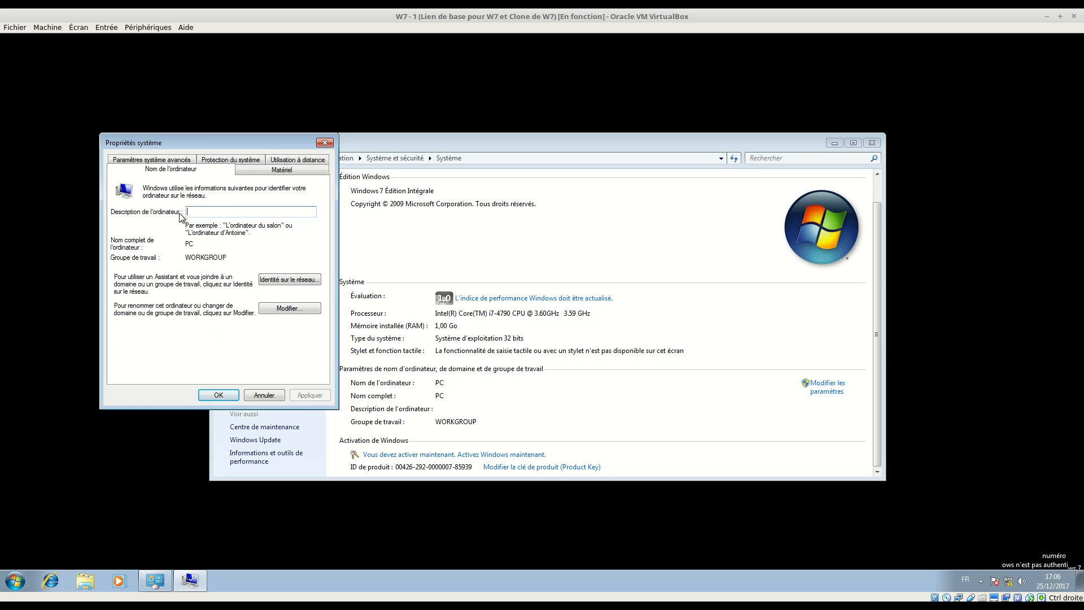
pyautogui.click(221, 214)
pyautogui.click(285, 308)
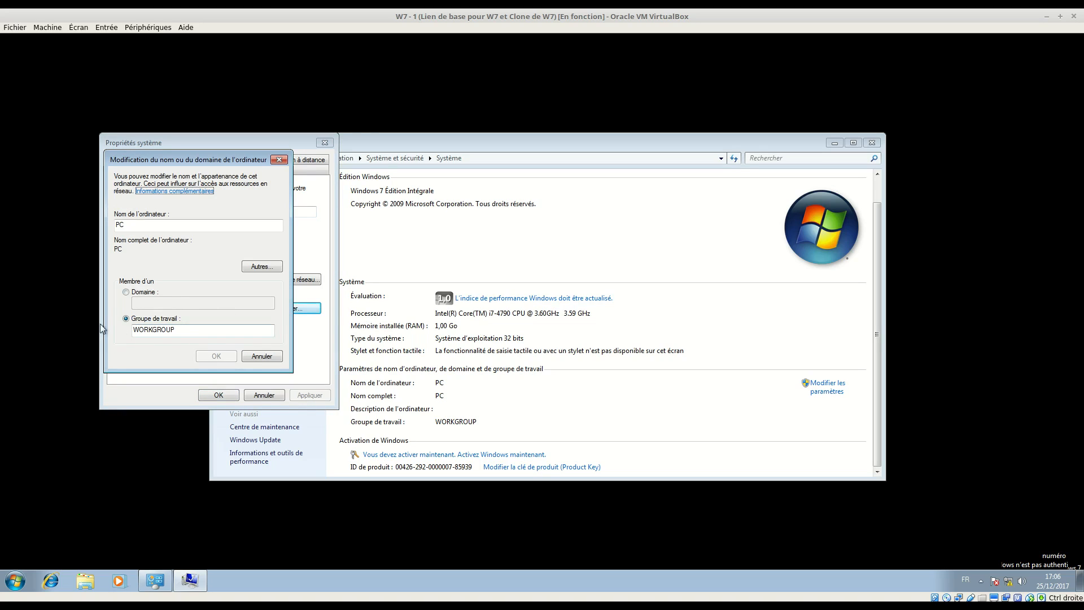
pyautogui.click(138, 293)
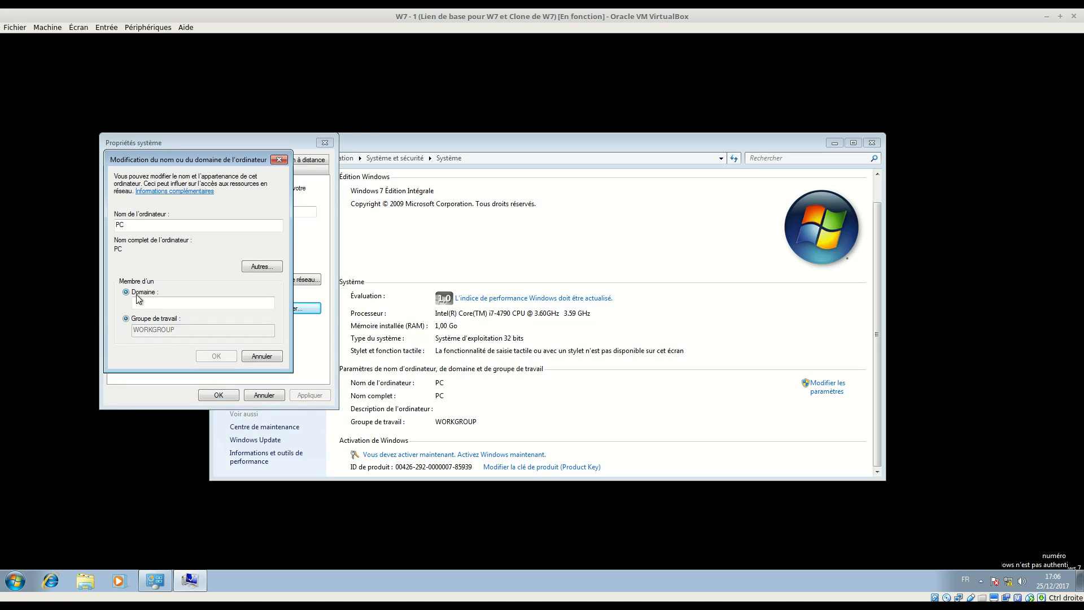
pyautogui.write('racine.local')
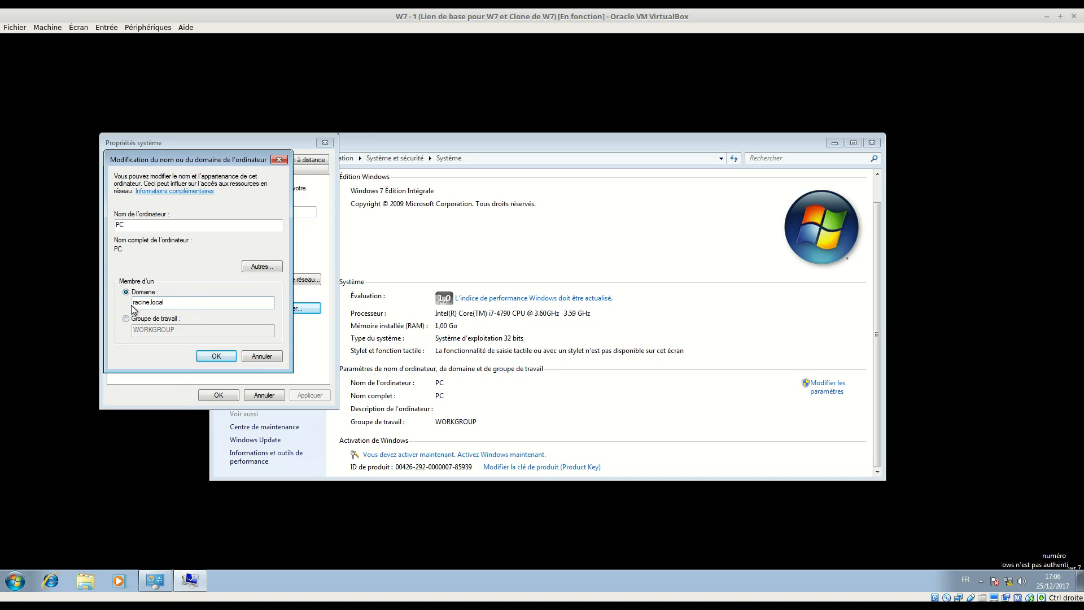
pyautogui.click(217, 356)
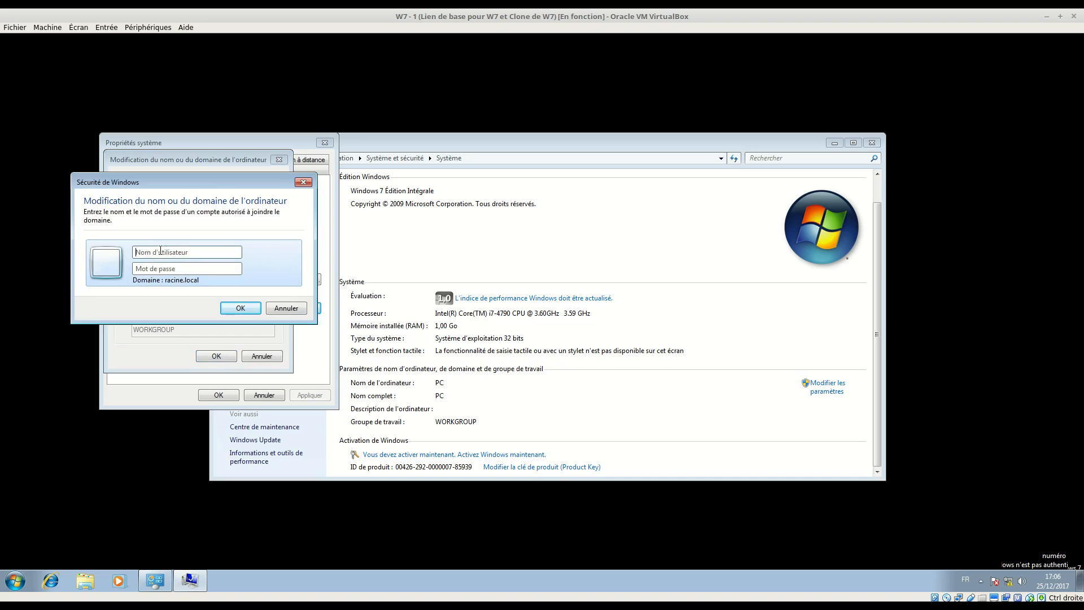
# Step: Resubmit the domain change and authorize it with the user name administrateur and the account password
pyautogui.click(294, 310)
pyautogui.click(214, 355)
pyautogui.write('administ')
pyautogui.write('rateur')
pyautogui.write('•••••••••')
pyautogui.click(241, 309)
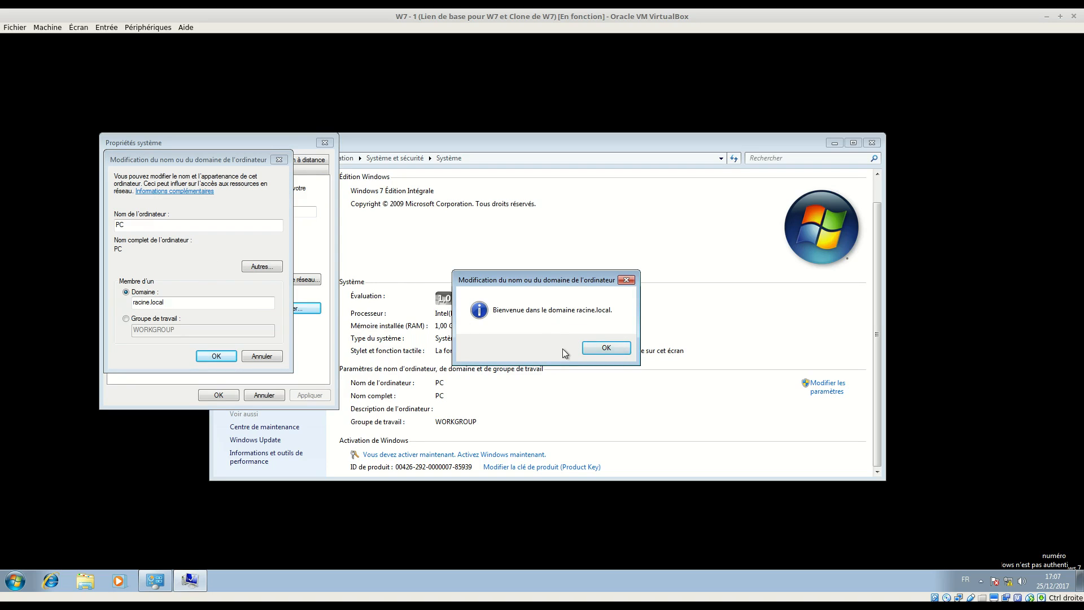
# Step: Acknowledge the domain change messages, close the system properties and restart the client immediately
pyautogui.click(619, 349)
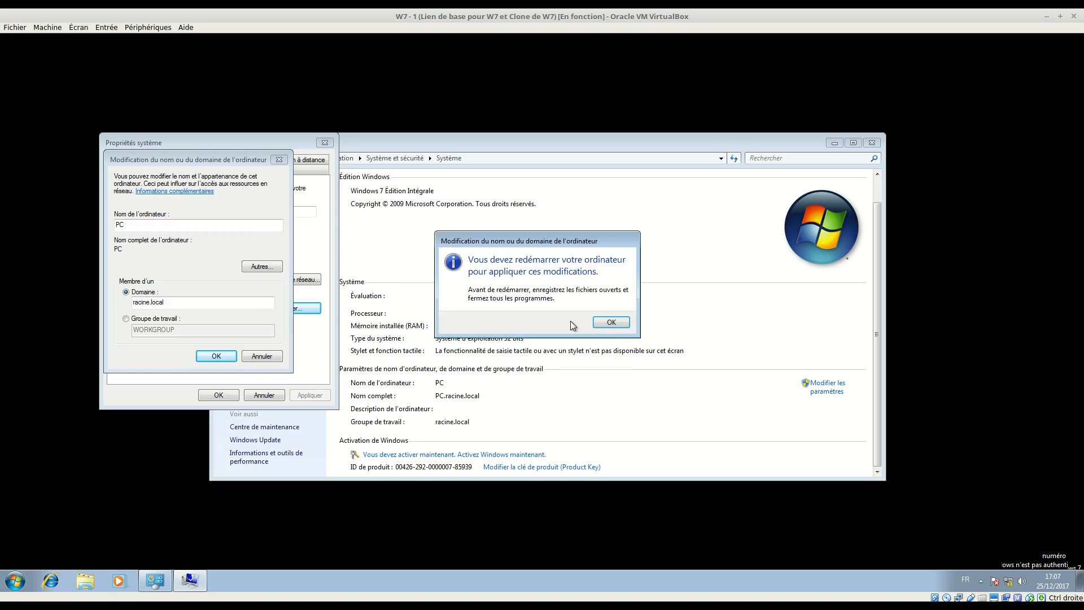
pyautogui.click(603, 324)
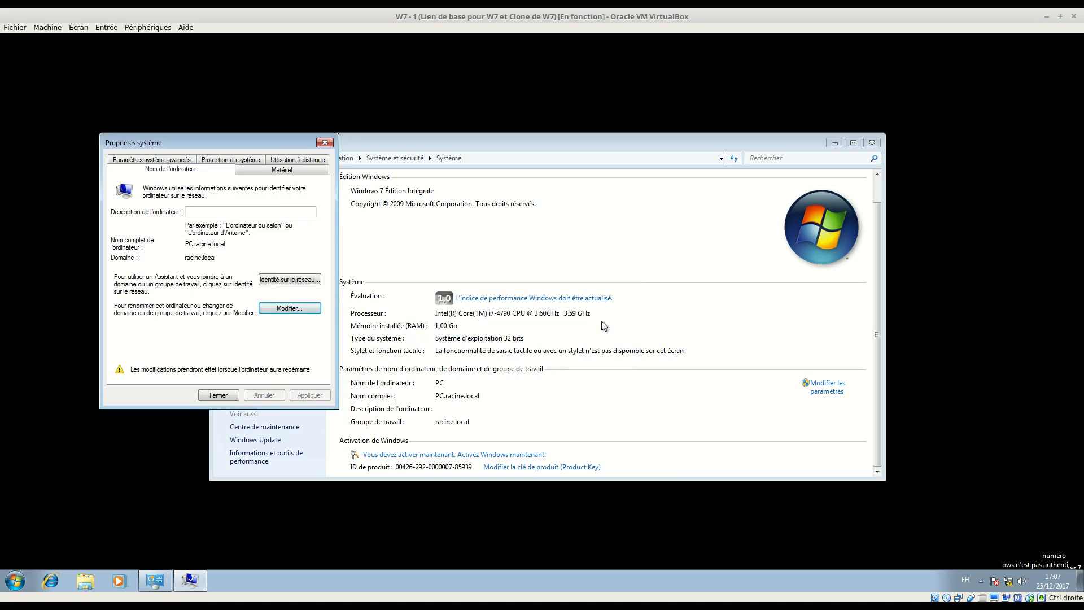
pyautogui.click(212, 397)
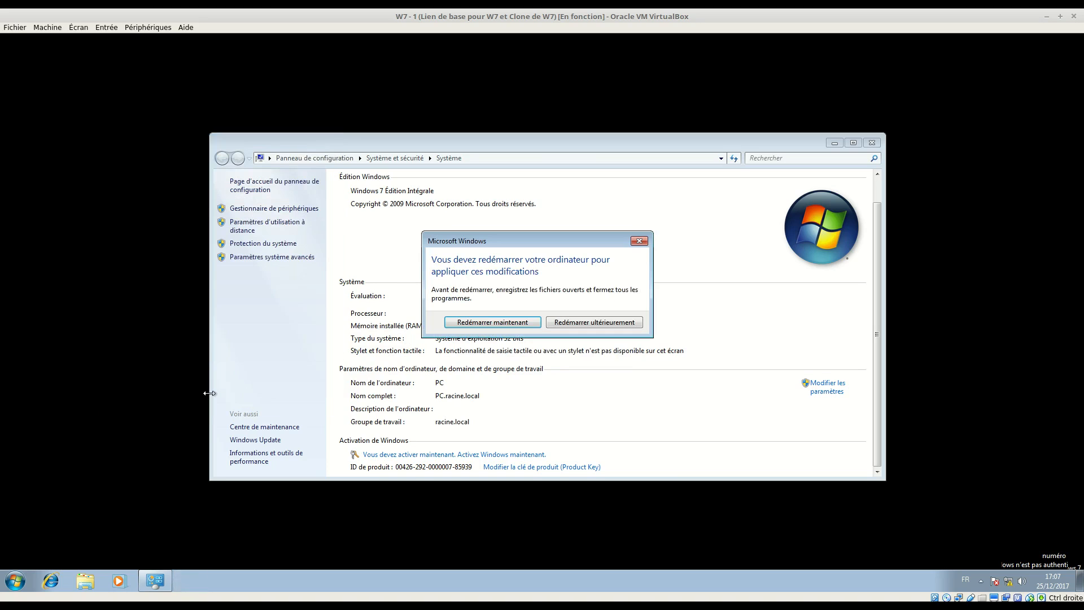
pyautogui.click(517, 326)
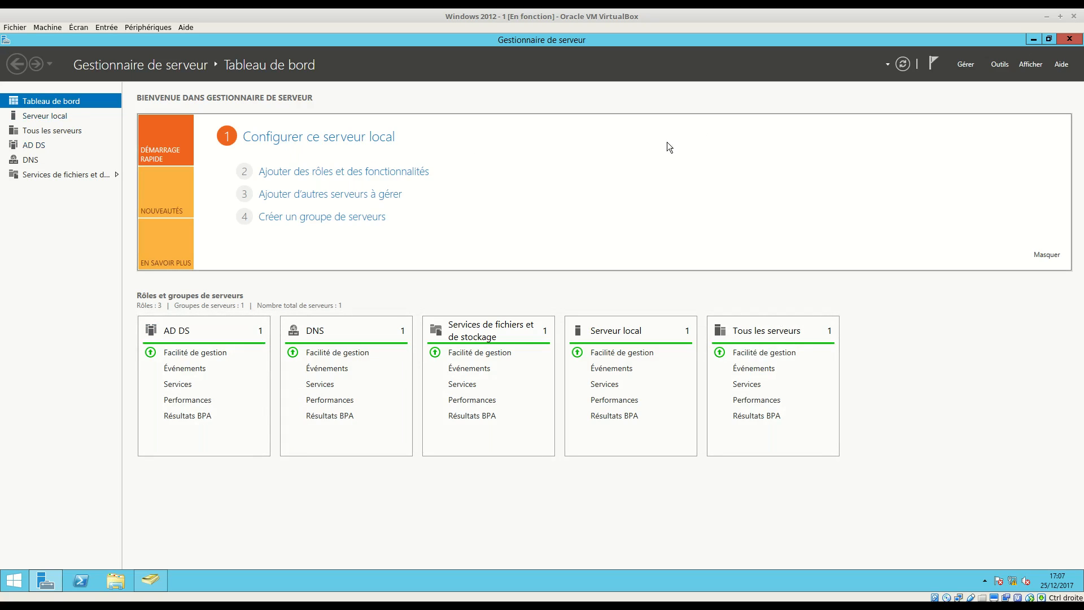
# Step: On the Windows 2012 server, examine the PC computer account's general and operating system properties in Active Directory Users and Computers
pyautogui.click(1000, 64)
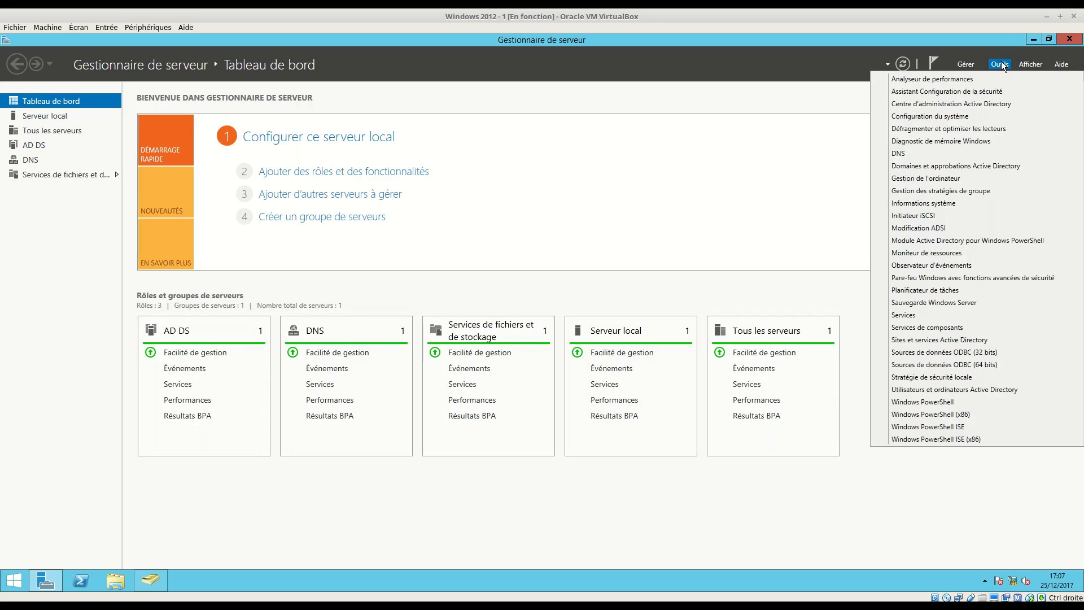
pyautogui.click(941, 390)
pyautogui.click(46, 122)
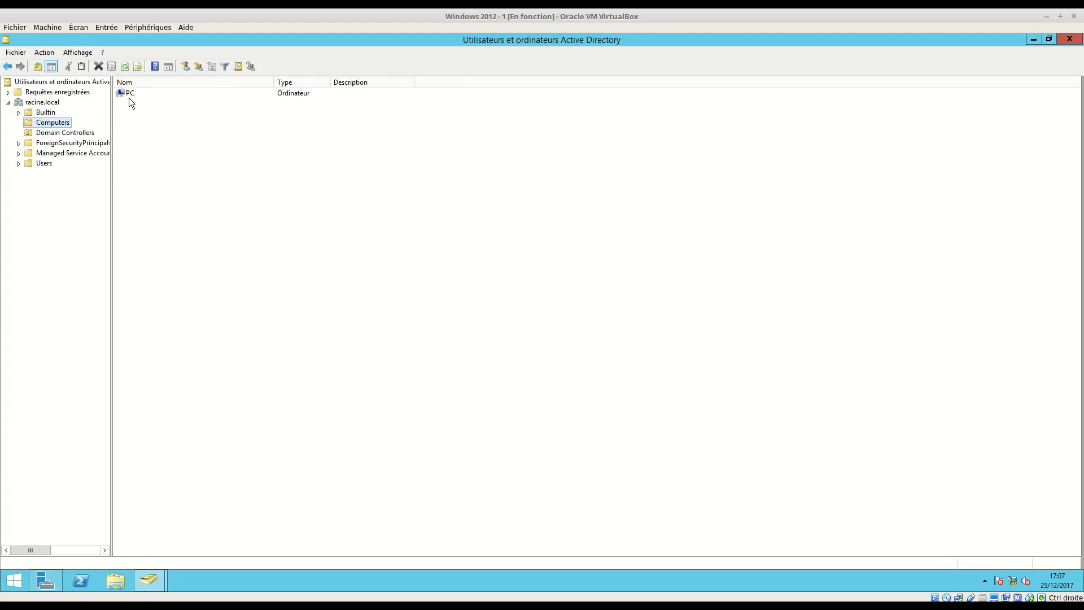
pyautogui.click(128, 95)
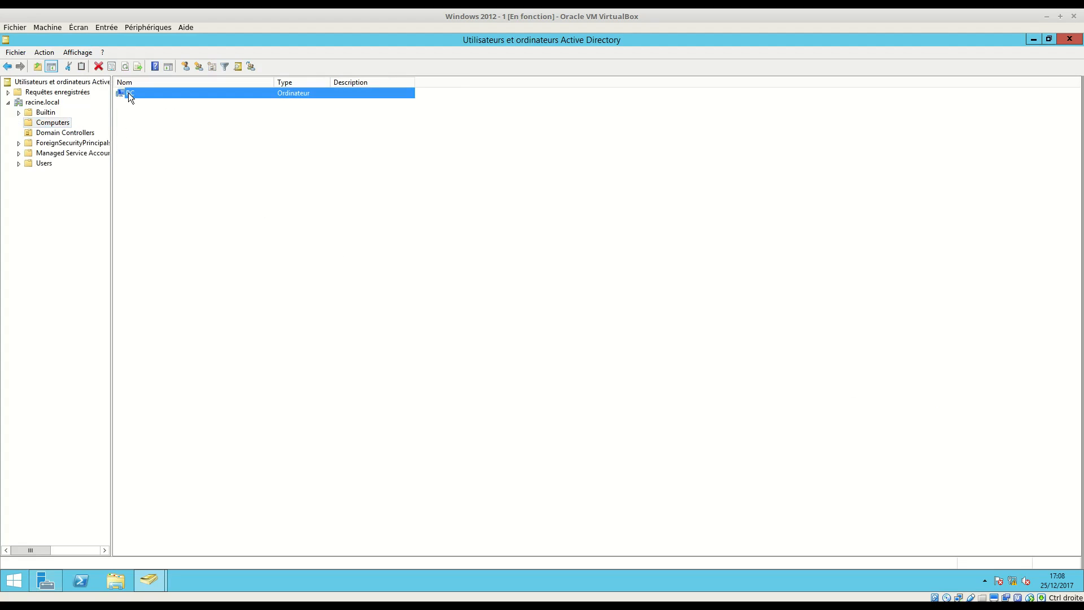
pyautogui.doubleClick(128, 93)
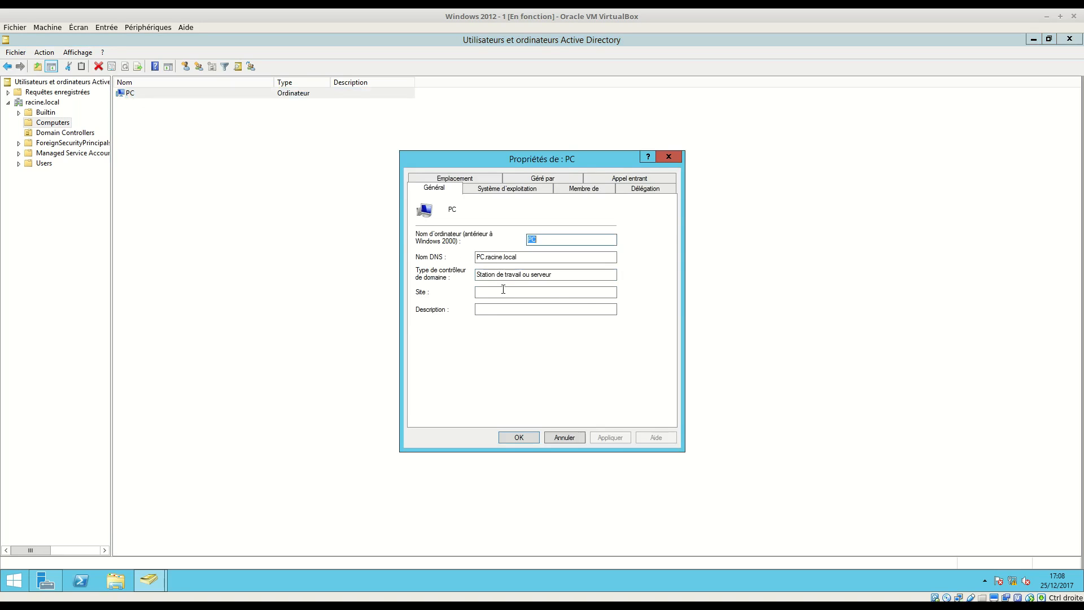
pyautogui.click(536, 186)
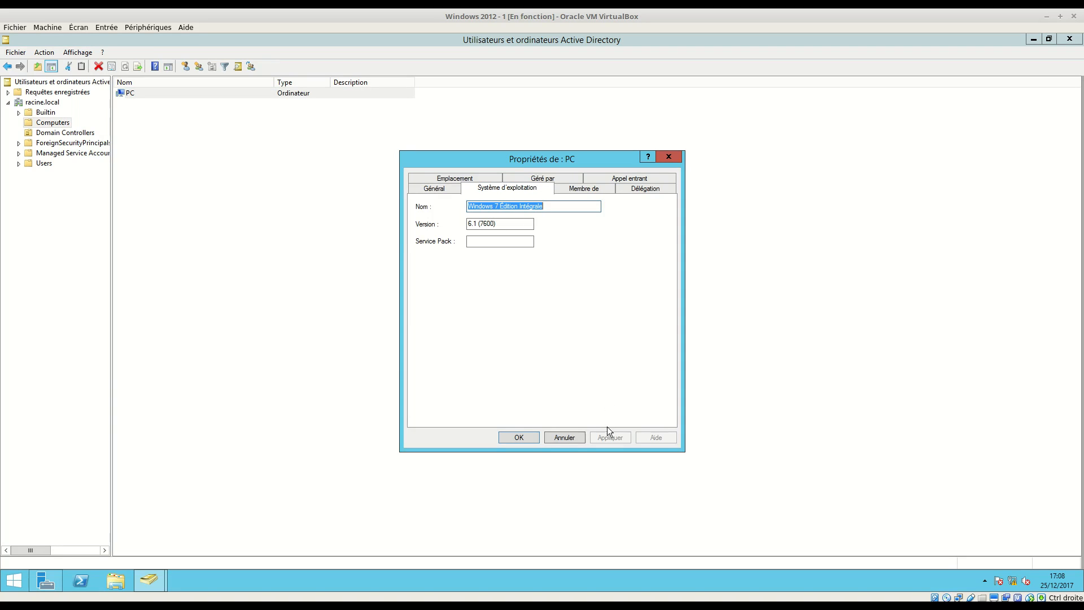
pyautogui.click(562, 436)
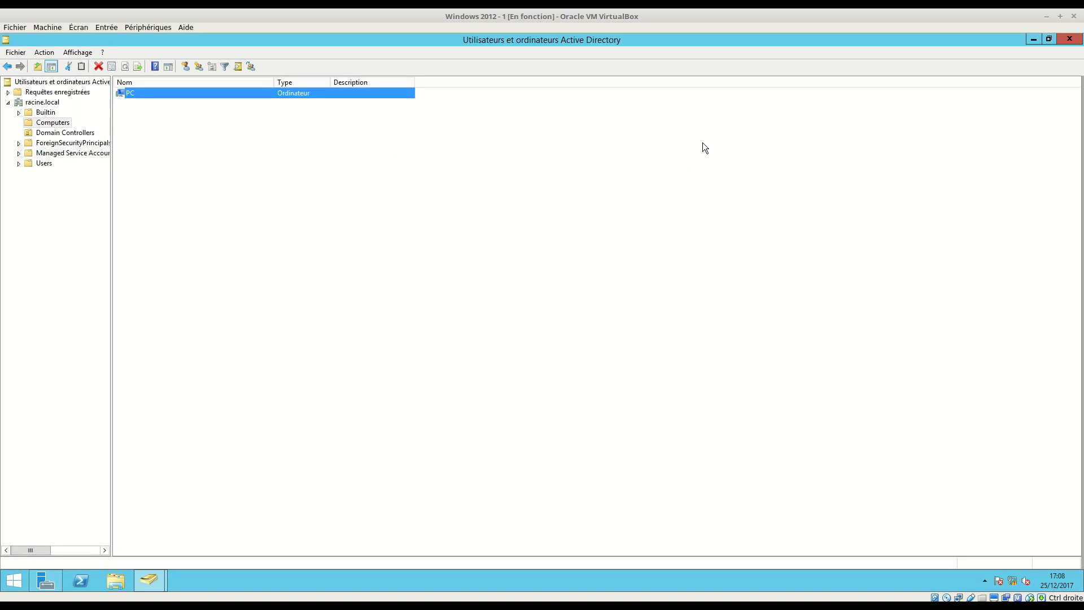
pyautogui.click(1033, 41)
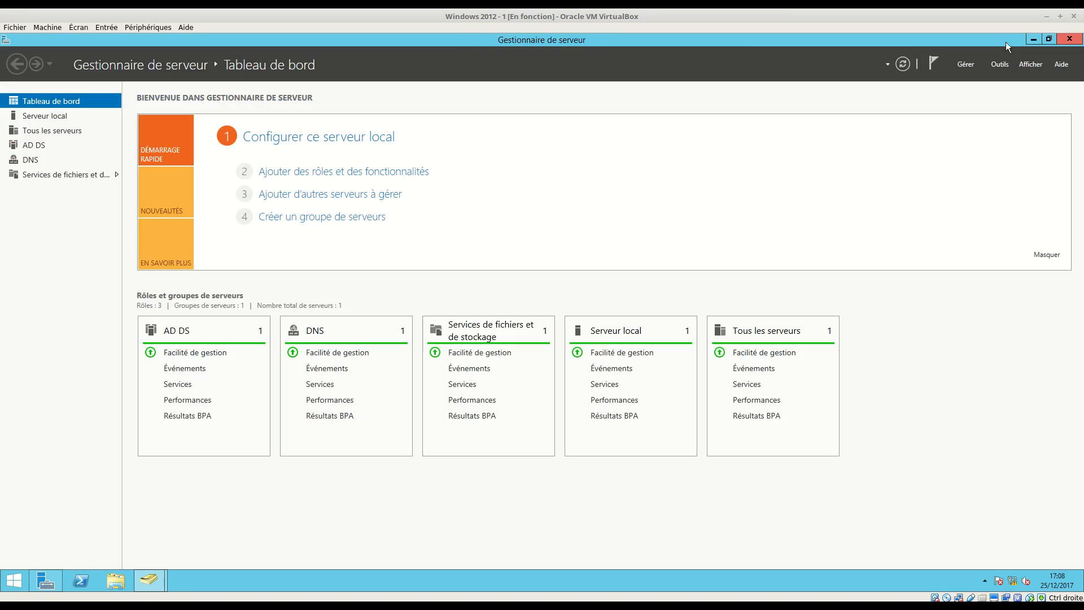
# Step: Check the PC host record in the racine.local forward lookup zone of the DNS manager, and close the manager
pyautogui.click(994, 66)
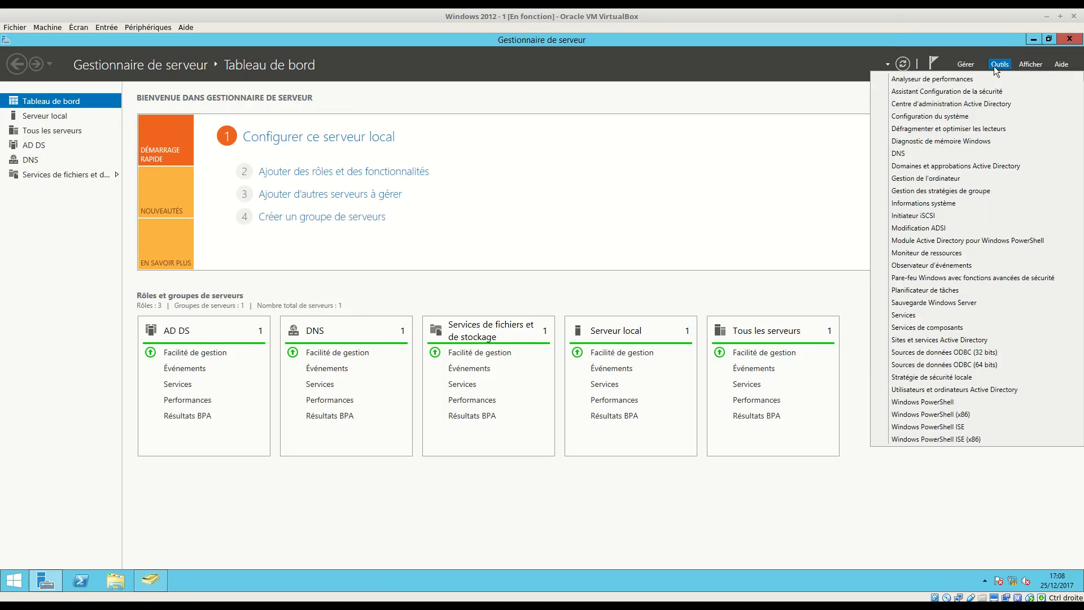
pyautogui.click(905, 157)
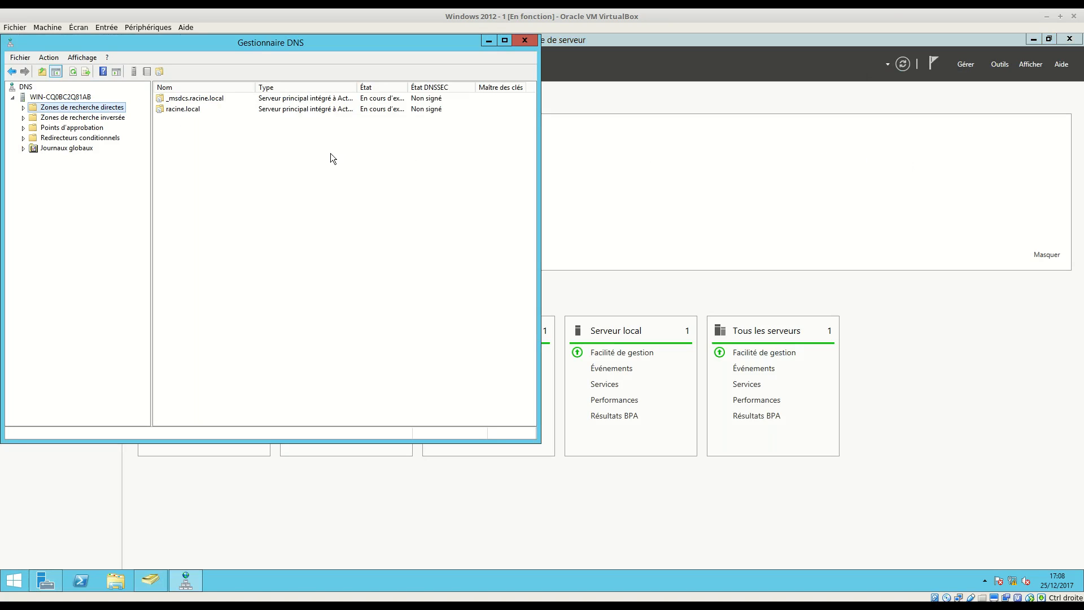
pyautogui.doubleClick(98, 110)
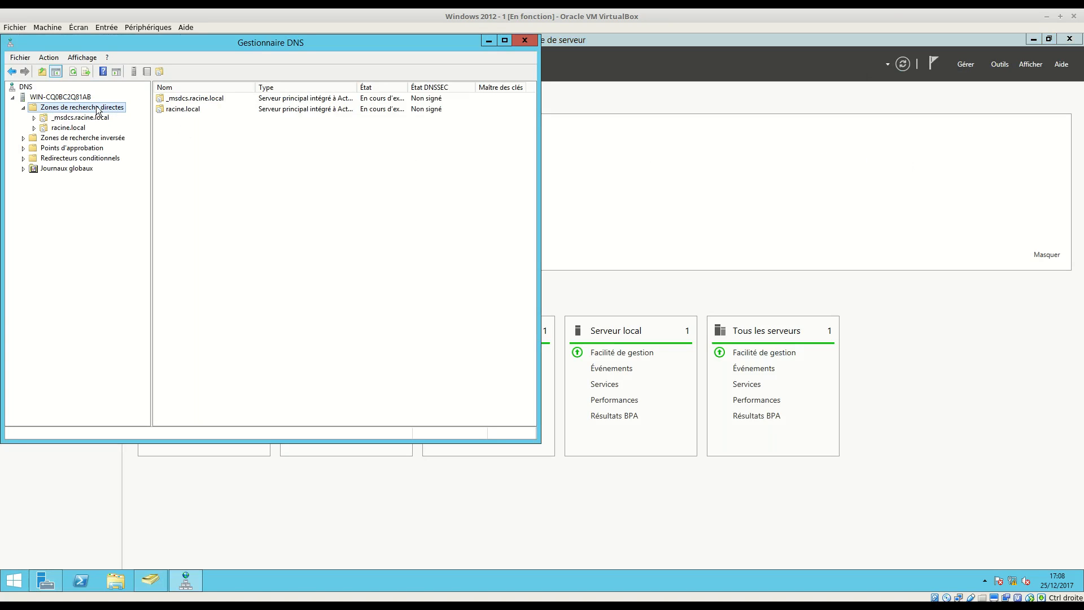
pyautogui.click(72, 128)
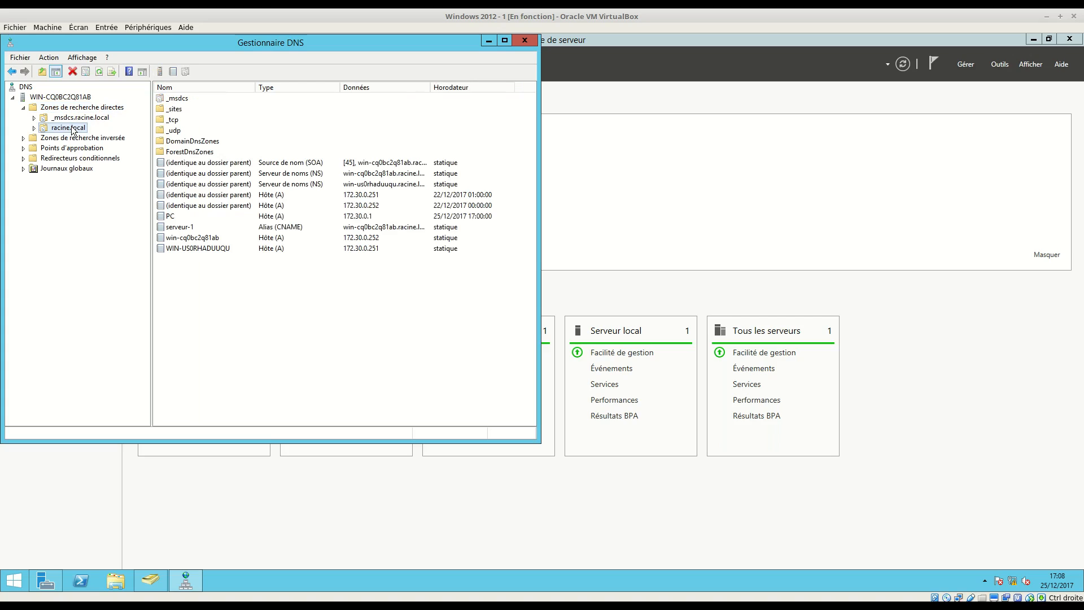
pyautogui.click(169, 220)
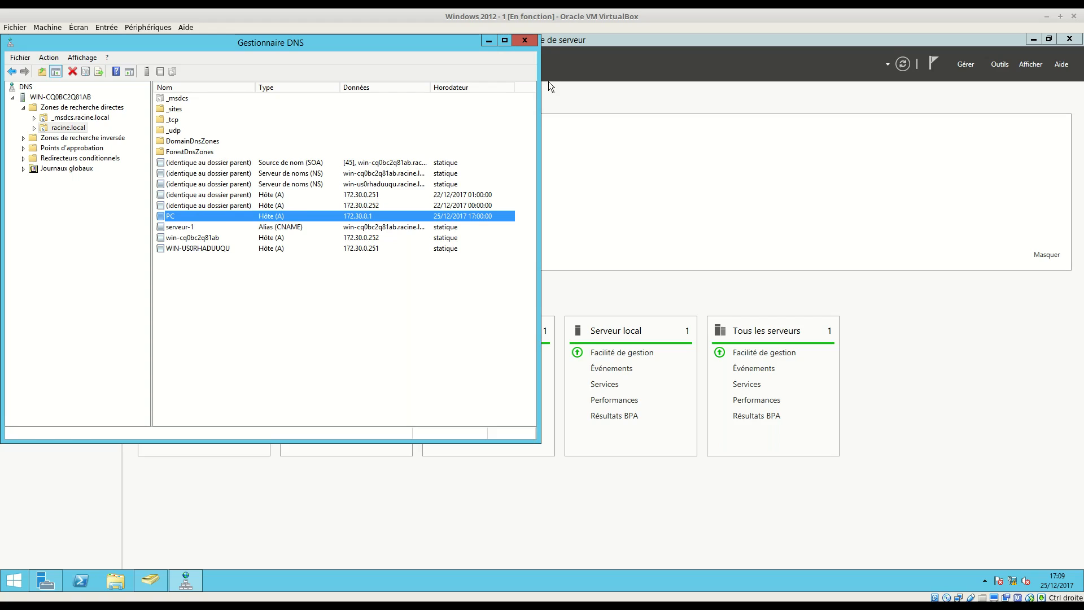
pyautogui.click(525, 41)
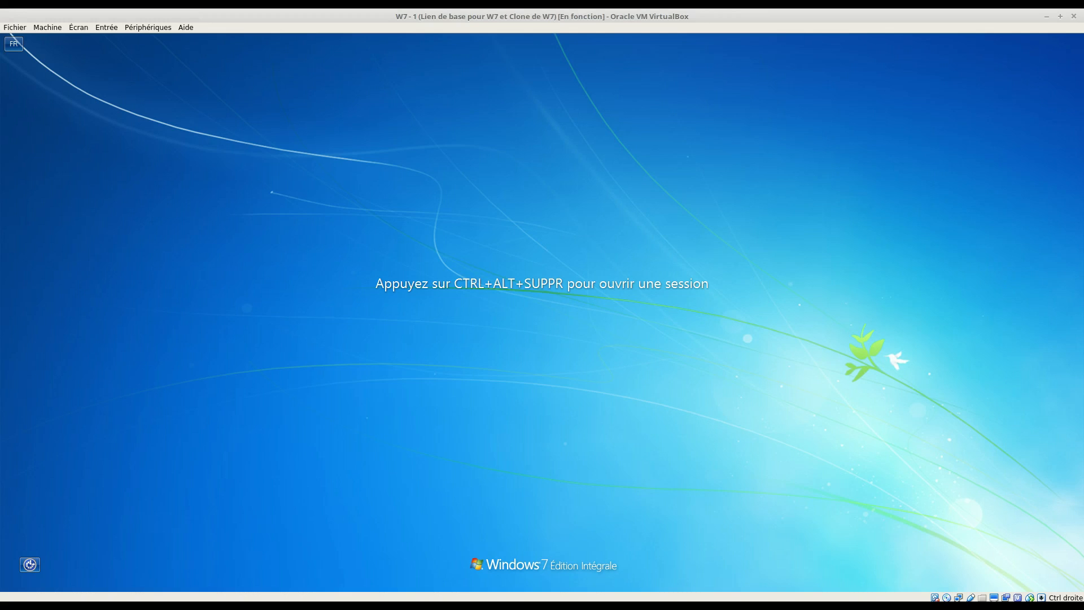
# Step: On the Windows 7 client, bring up the logon screen and switch to signing in as another user (Autre utilisateur)
pyautogui.moveTo(416, 605)
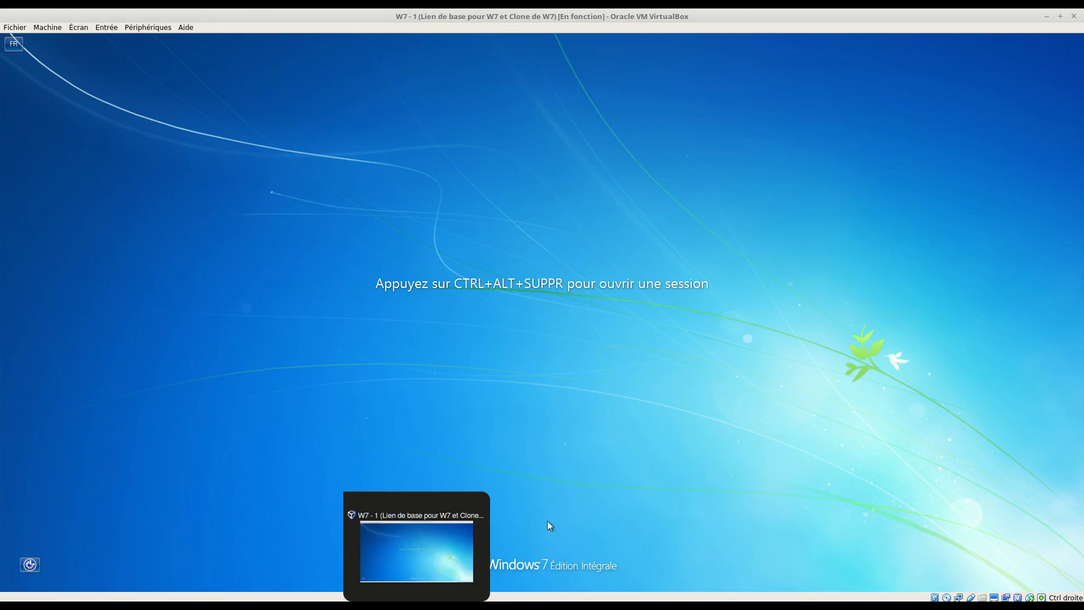
pyautogui.hotkey('ctrl', 'alt', 'Delete')
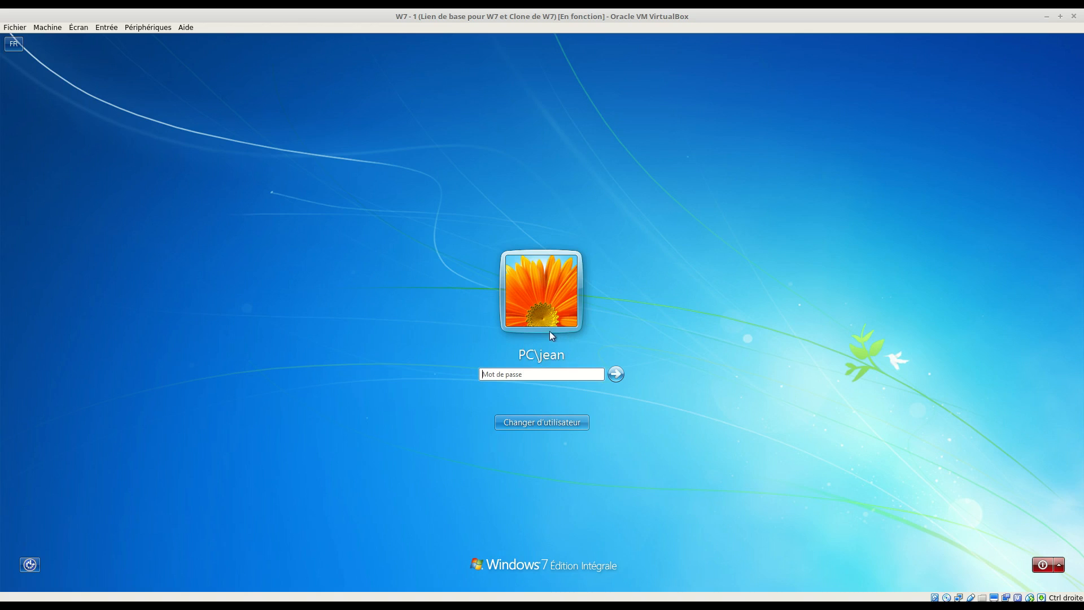
pyautogui.click(536, 424)
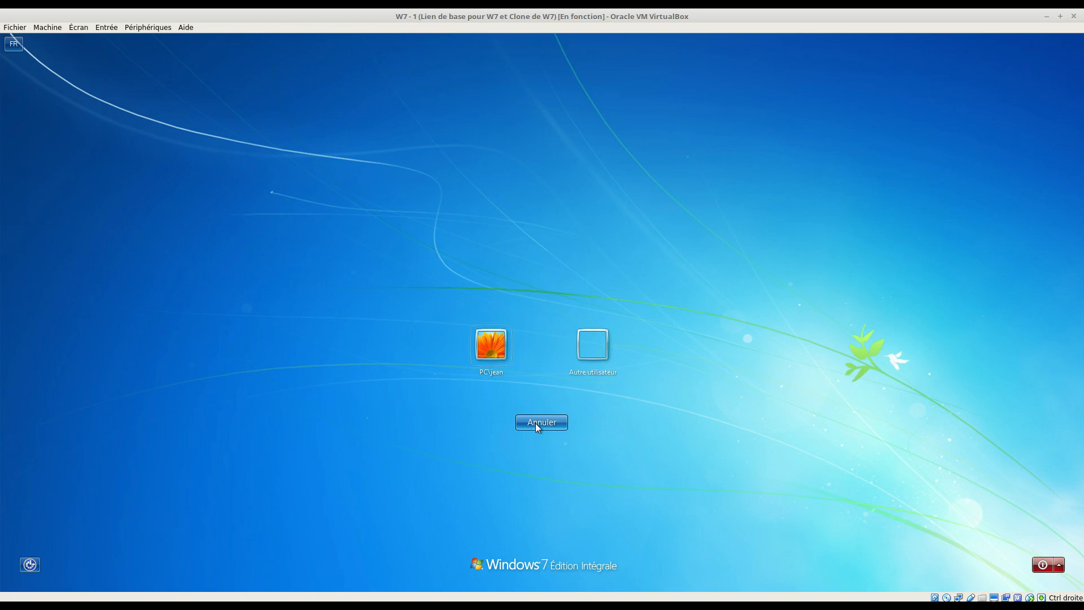
pyautogui.click(584, 346)
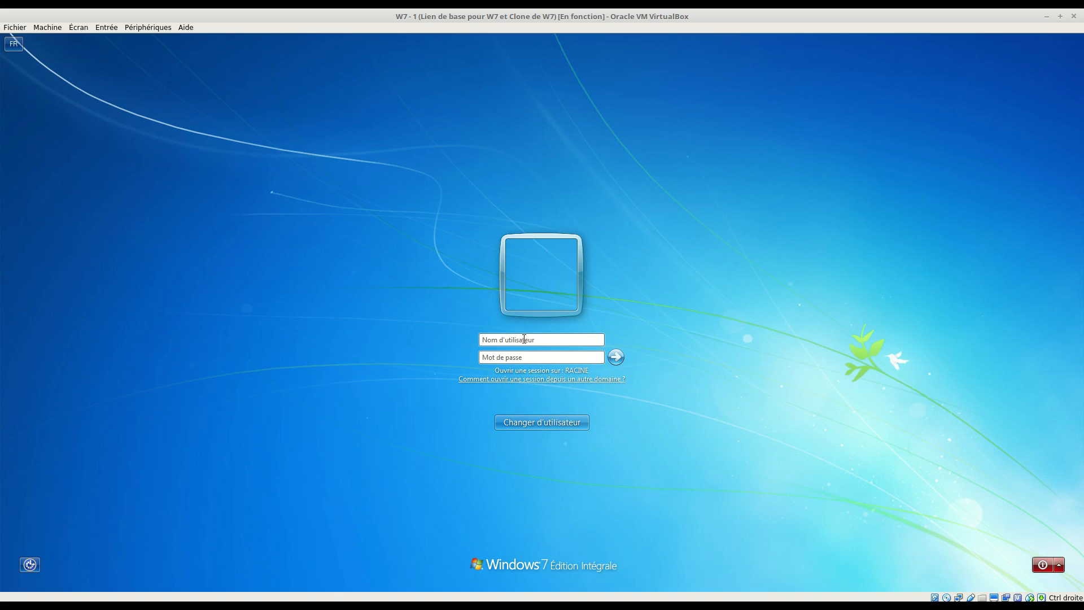
pyautogui.write('.\\jean')
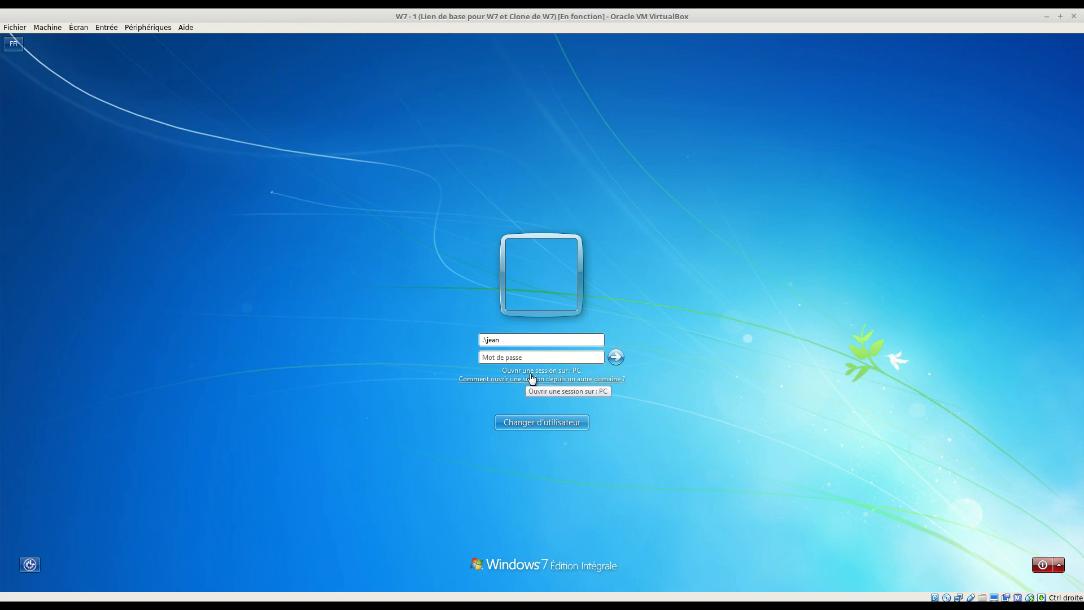
pyautogui.press('BackSpace')
pyautogui.press('BackSpace')
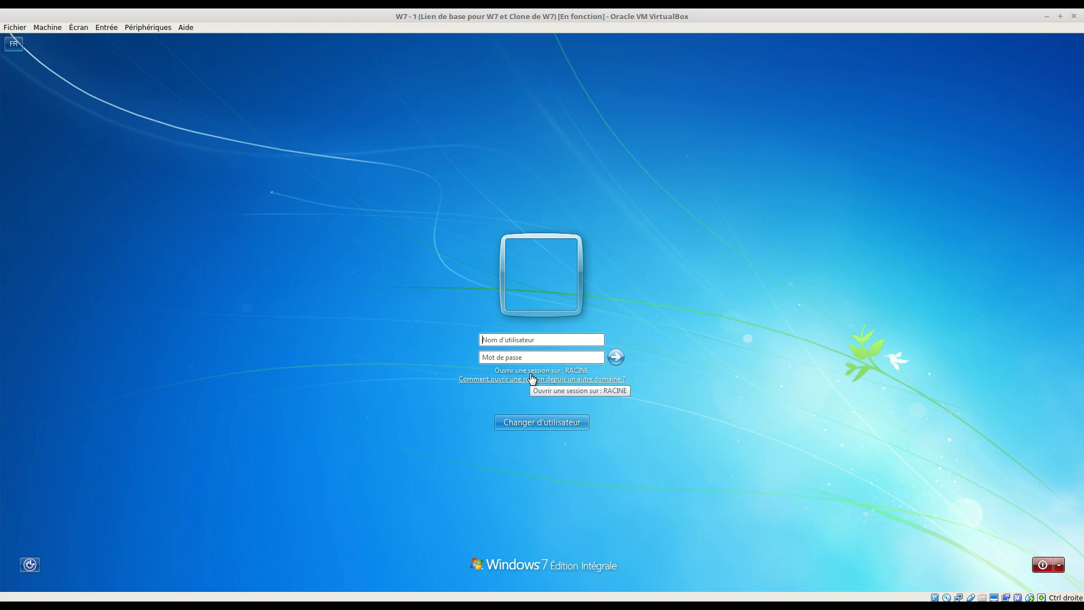
# Step: Log on as administrateur of the racine.local domain with the account password, and postpone the Windows activation
pyautogui.write('administrateur')
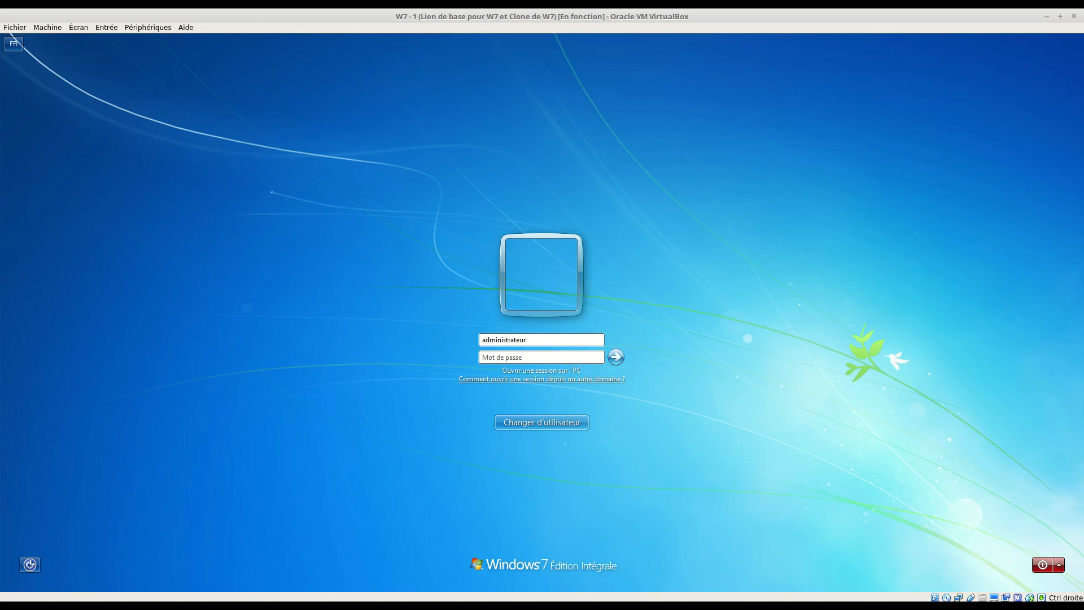
pyautogui.write('@')
pyautogui.write('racine')
pyautogui.write('.local')
pyautogui.write('•••••••••')
pyautogui.press('Return')
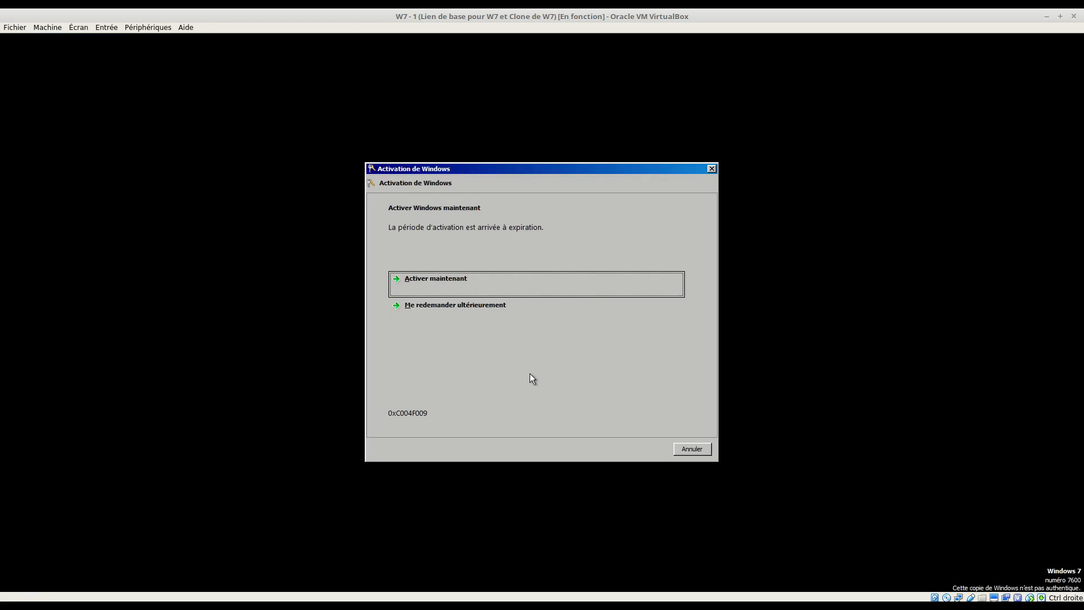
pyautogui.click(492, 302)
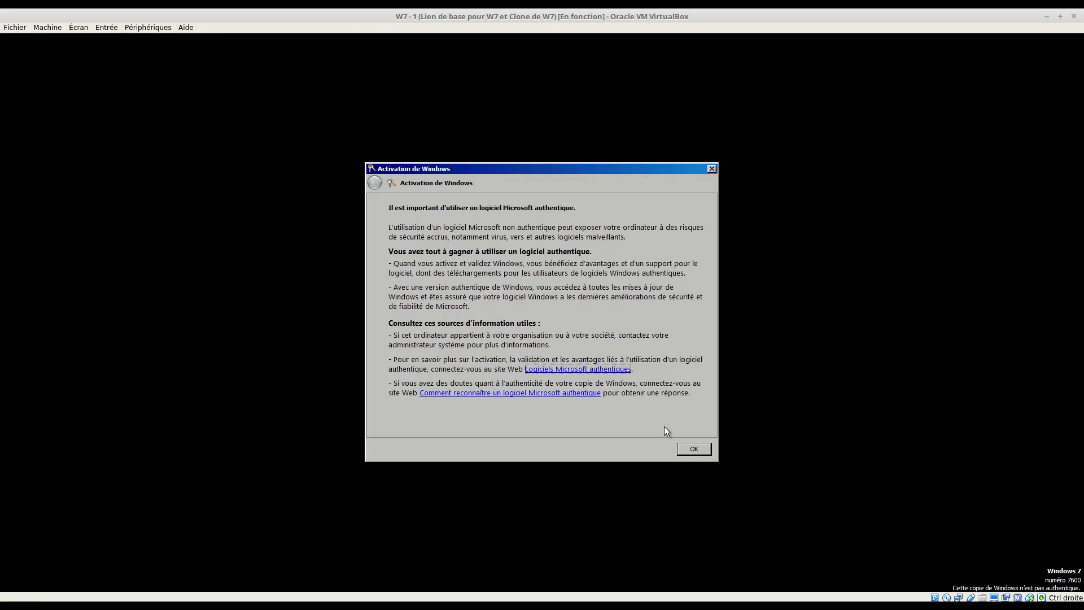
pyautogui.click(694, 450)
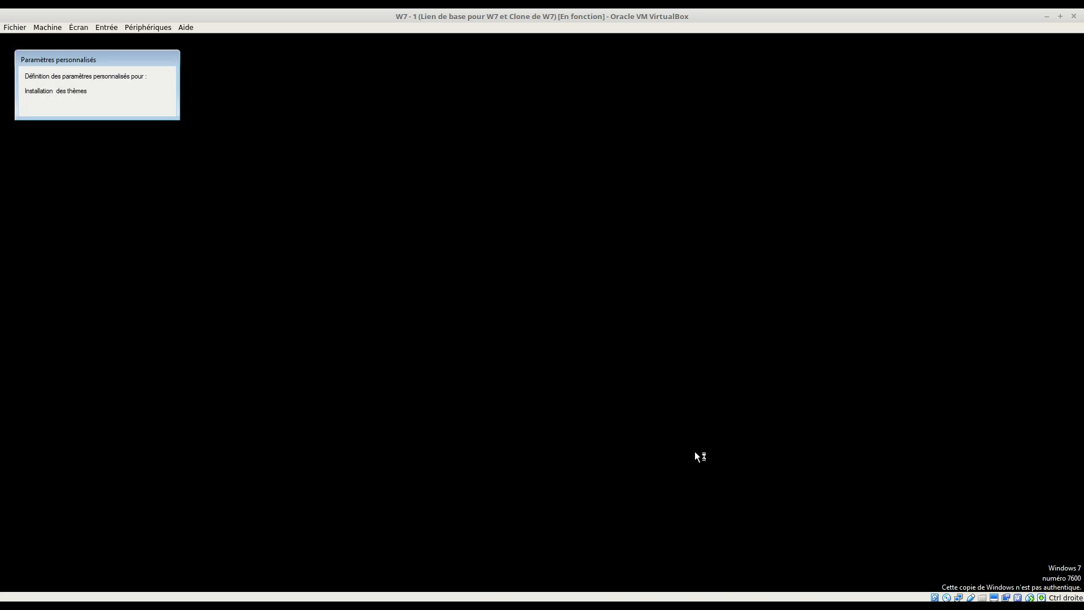